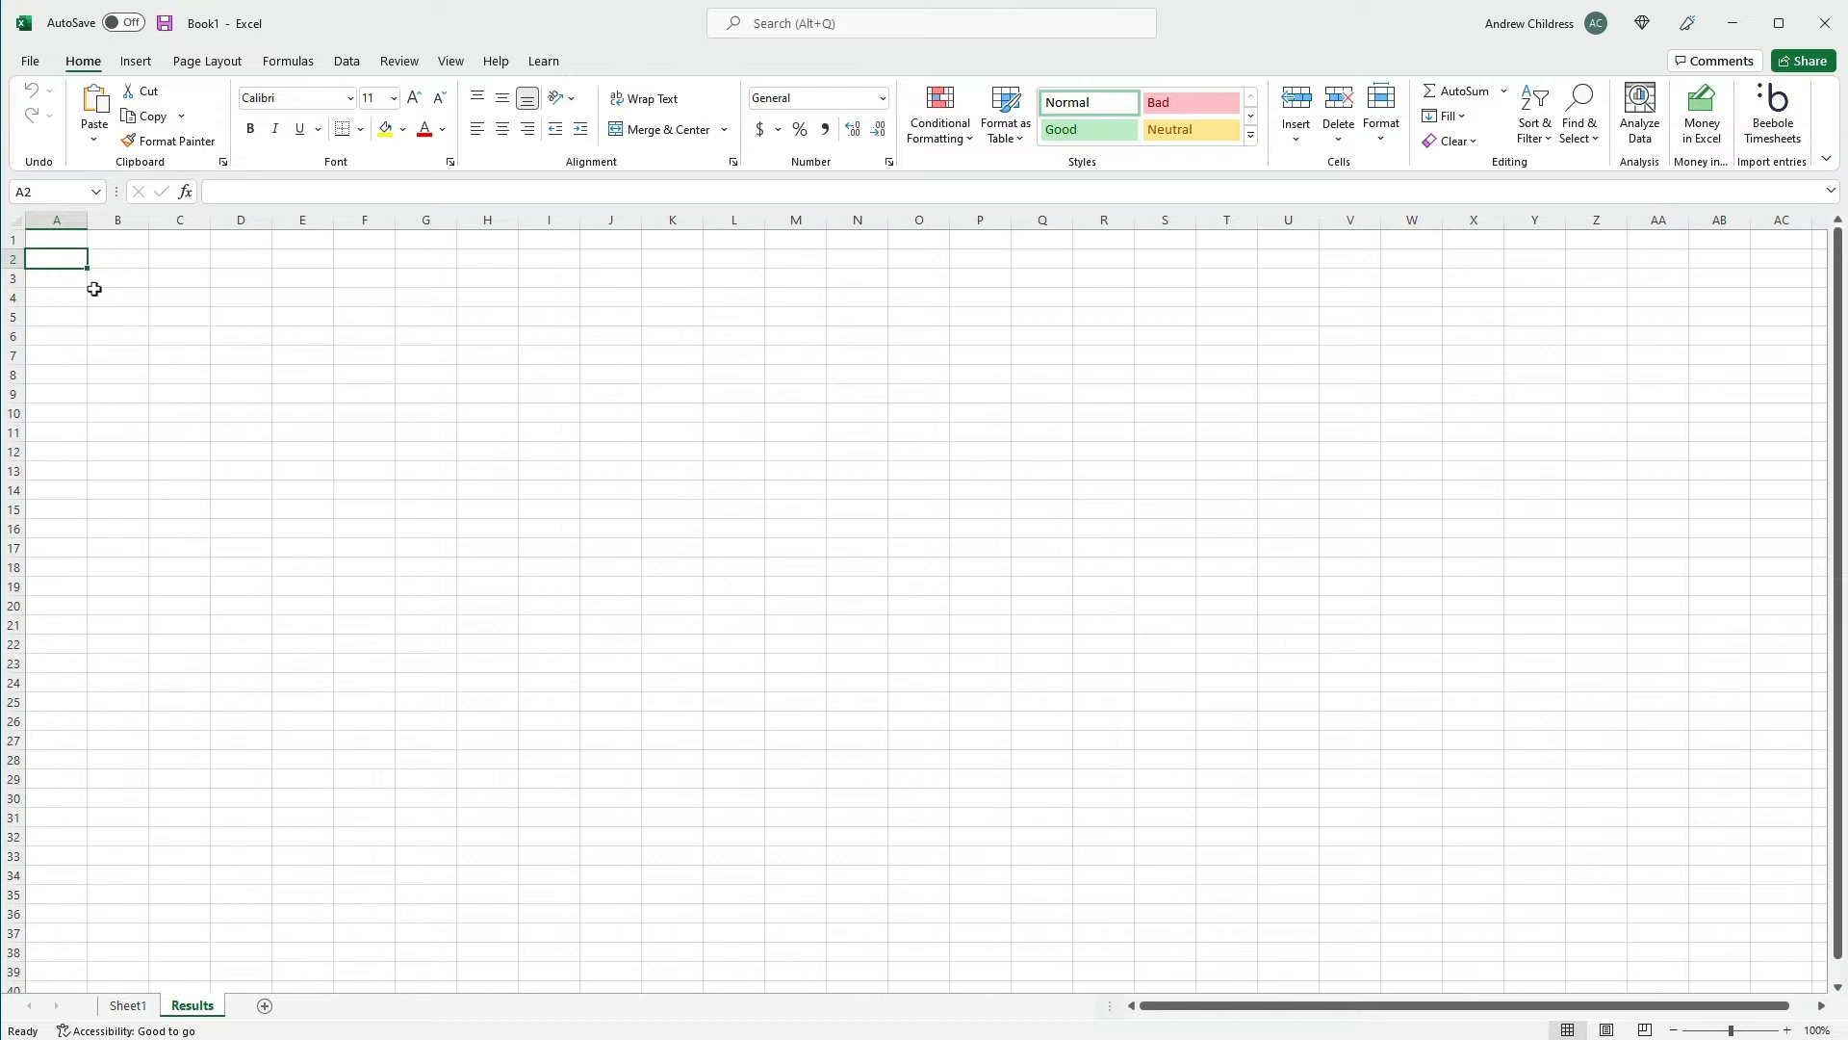
Open the Beebole Timesheets import, set the From date to 03/01/2020 and load the data into the Results sheet
click(1768, 132)
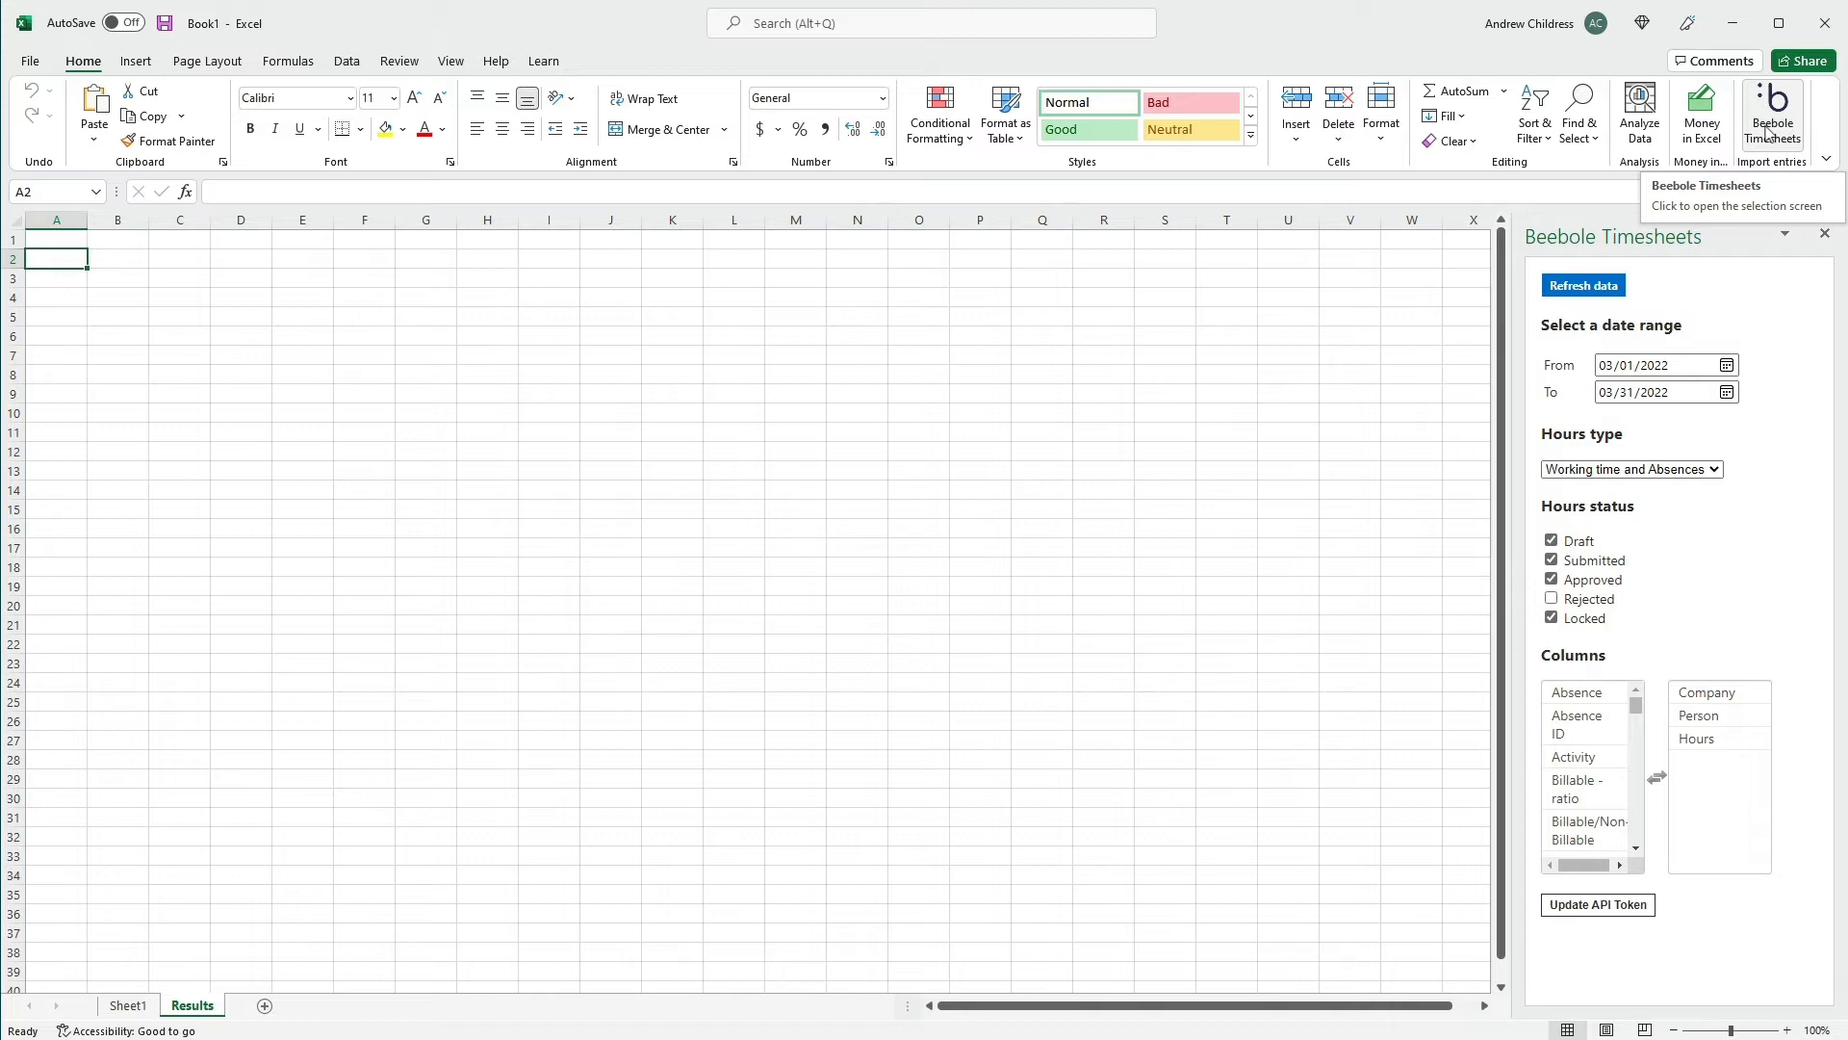
click(1653, 368)
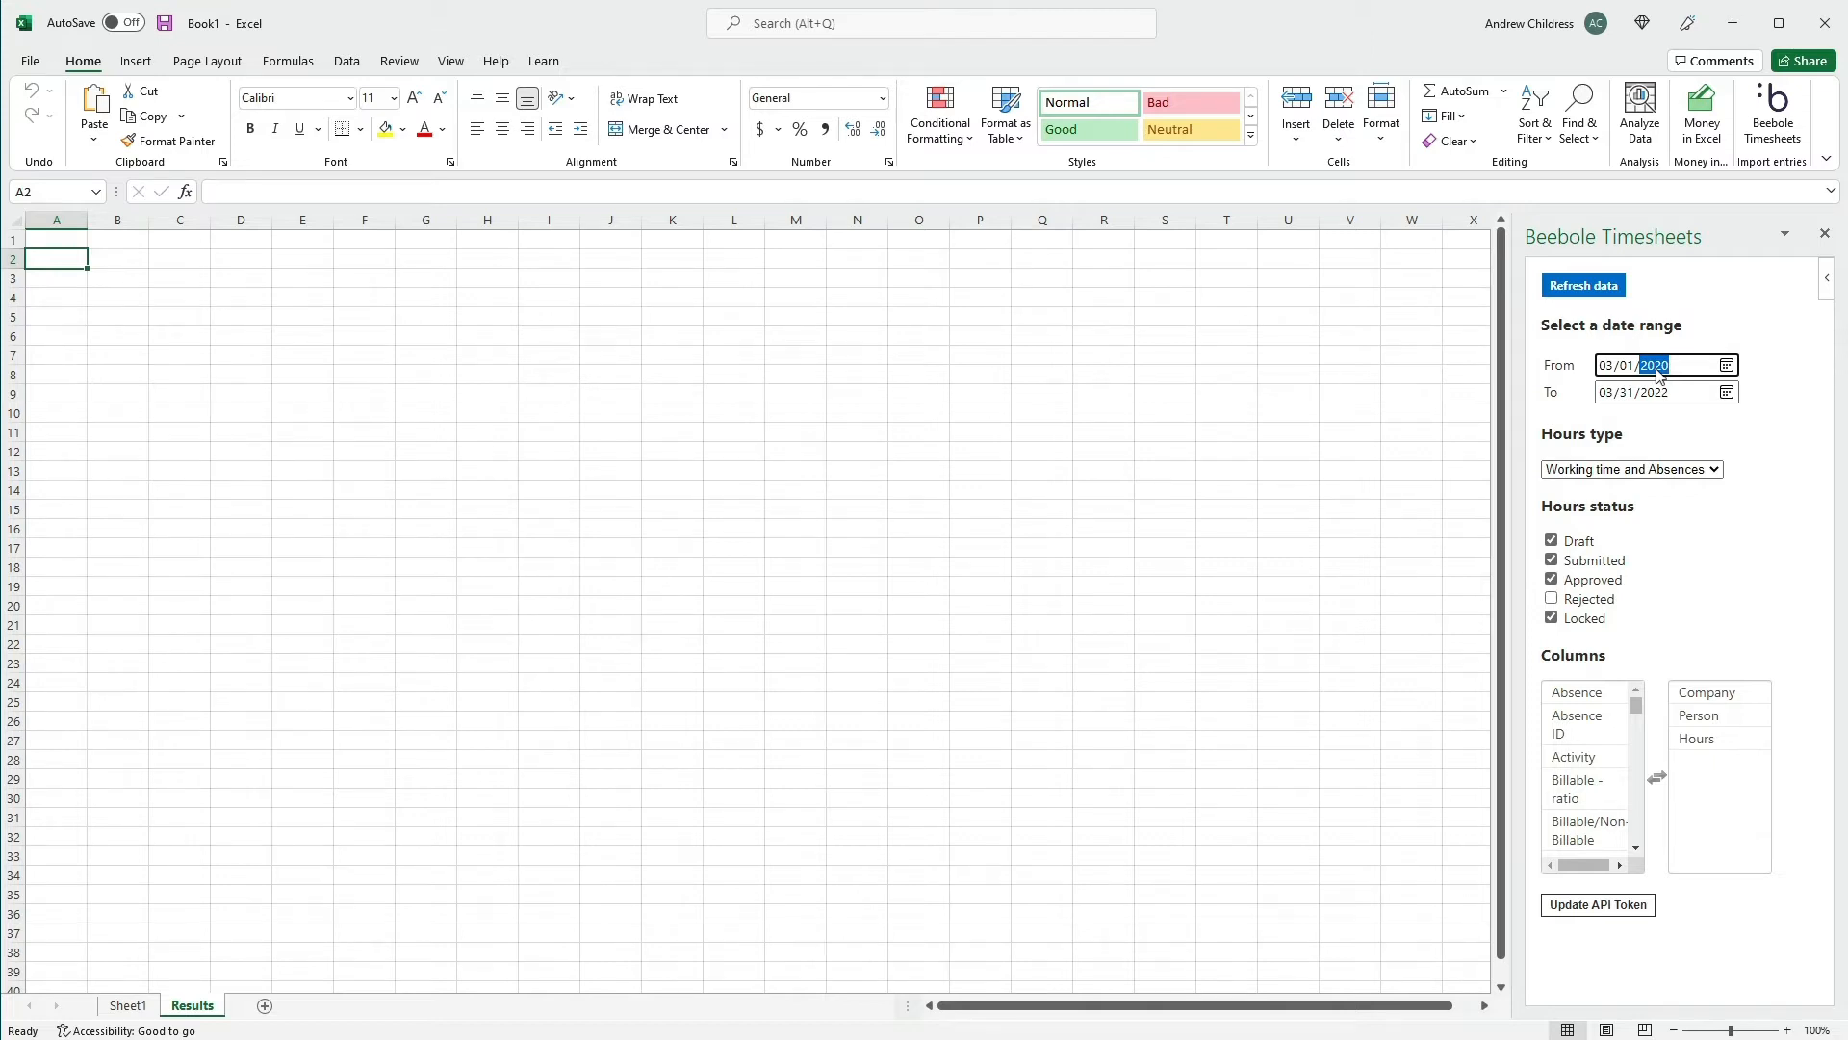
click(1561, 293)
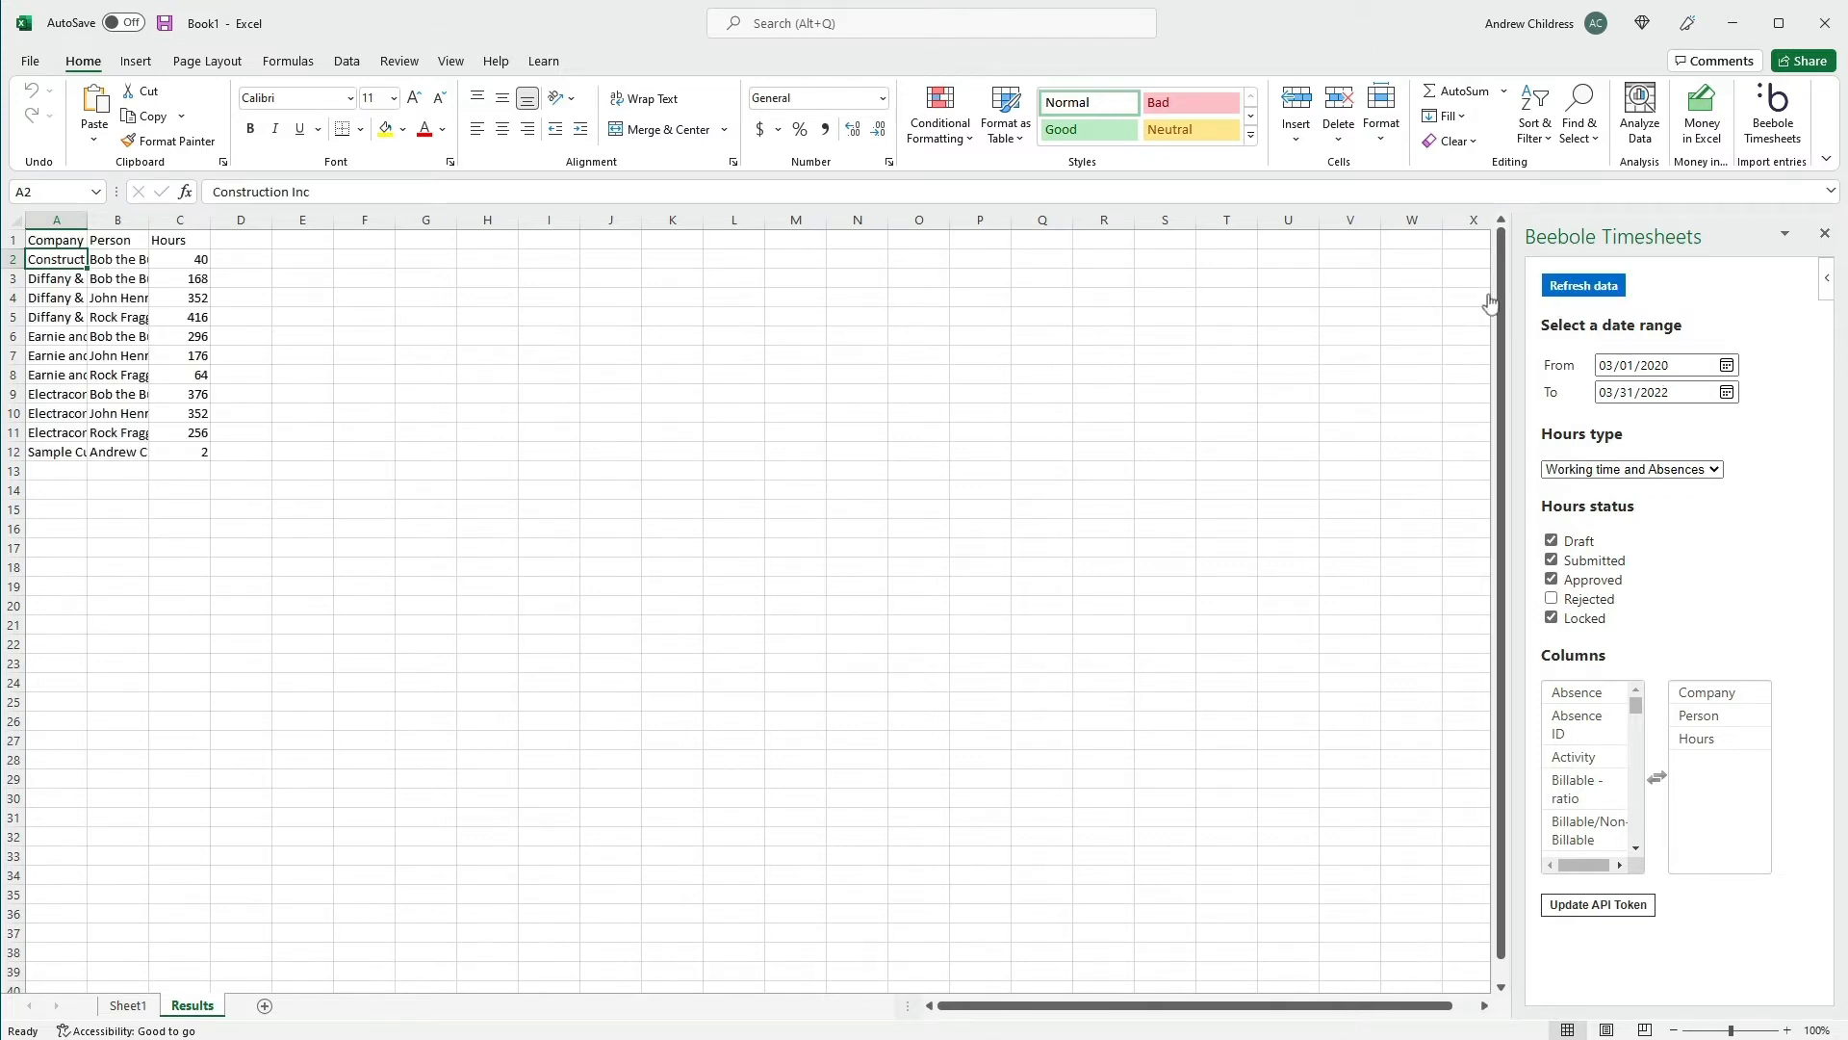
Autofit the widths of columns A to C to the imported data
drag(77, 219, 197, 220)
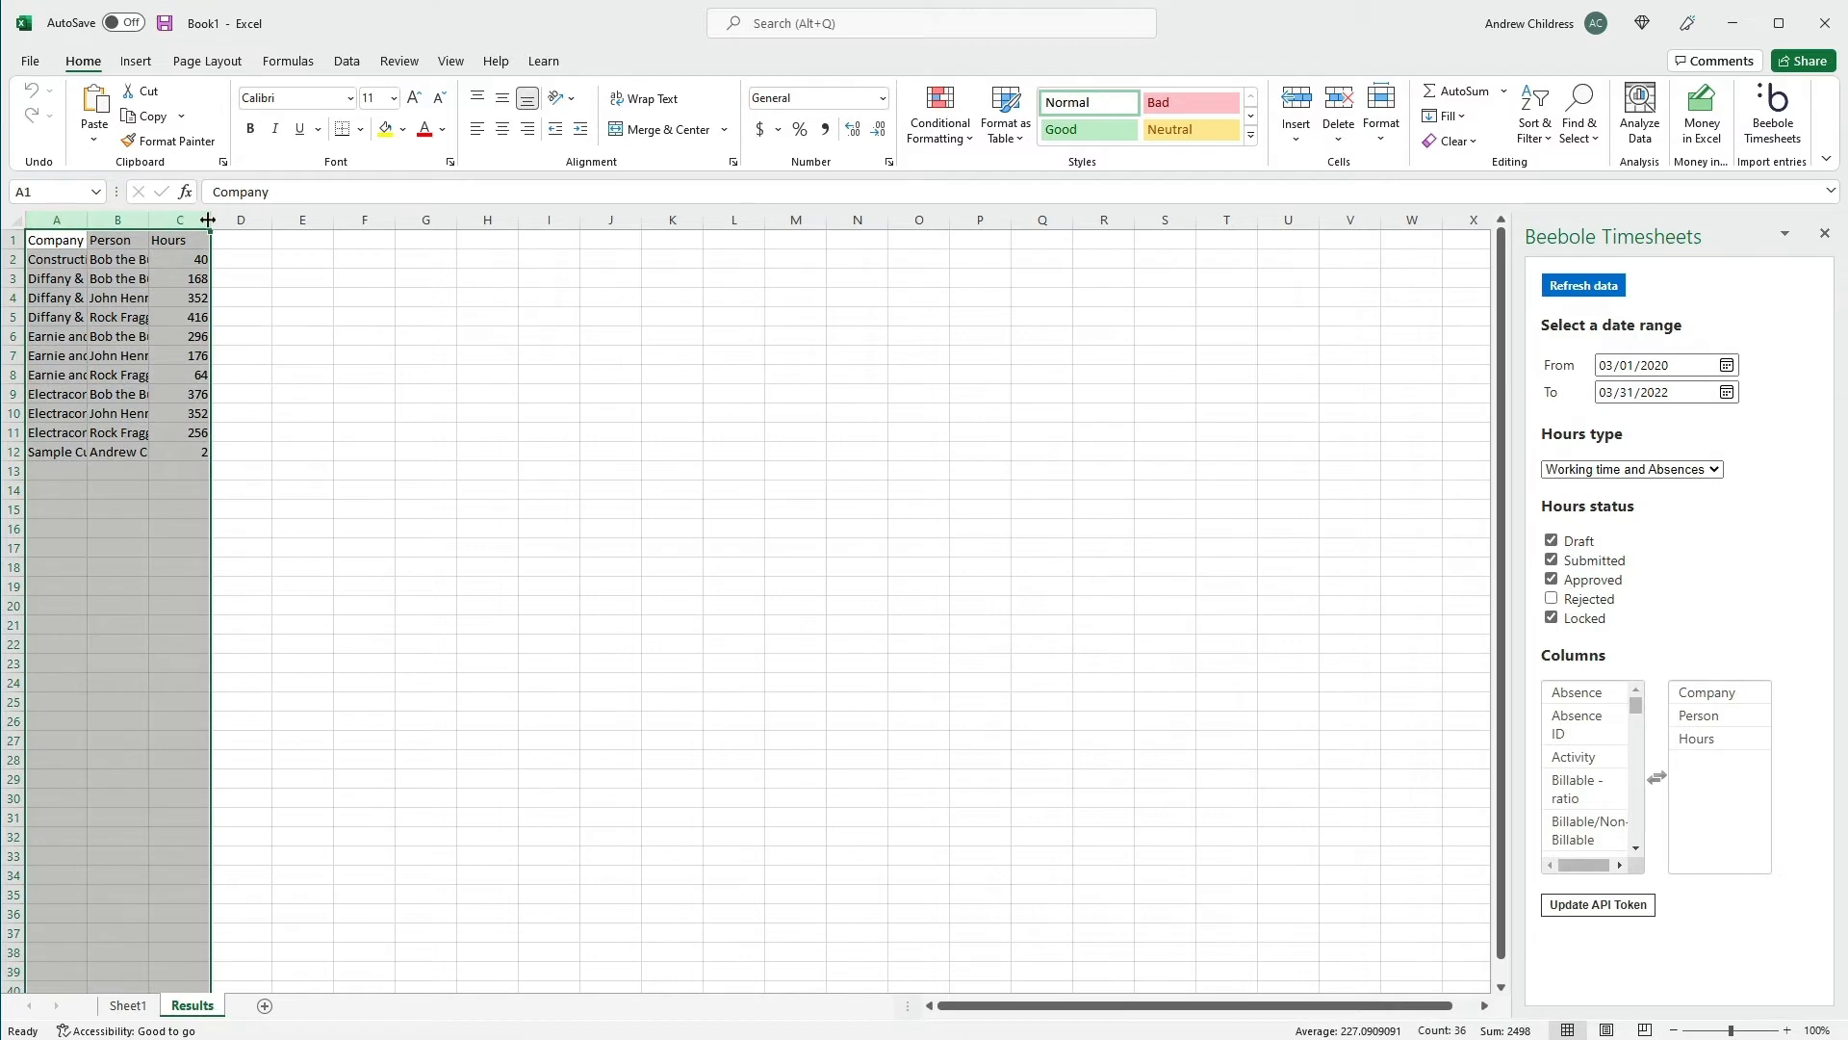
double_click(207, 220)
click(439, 351)
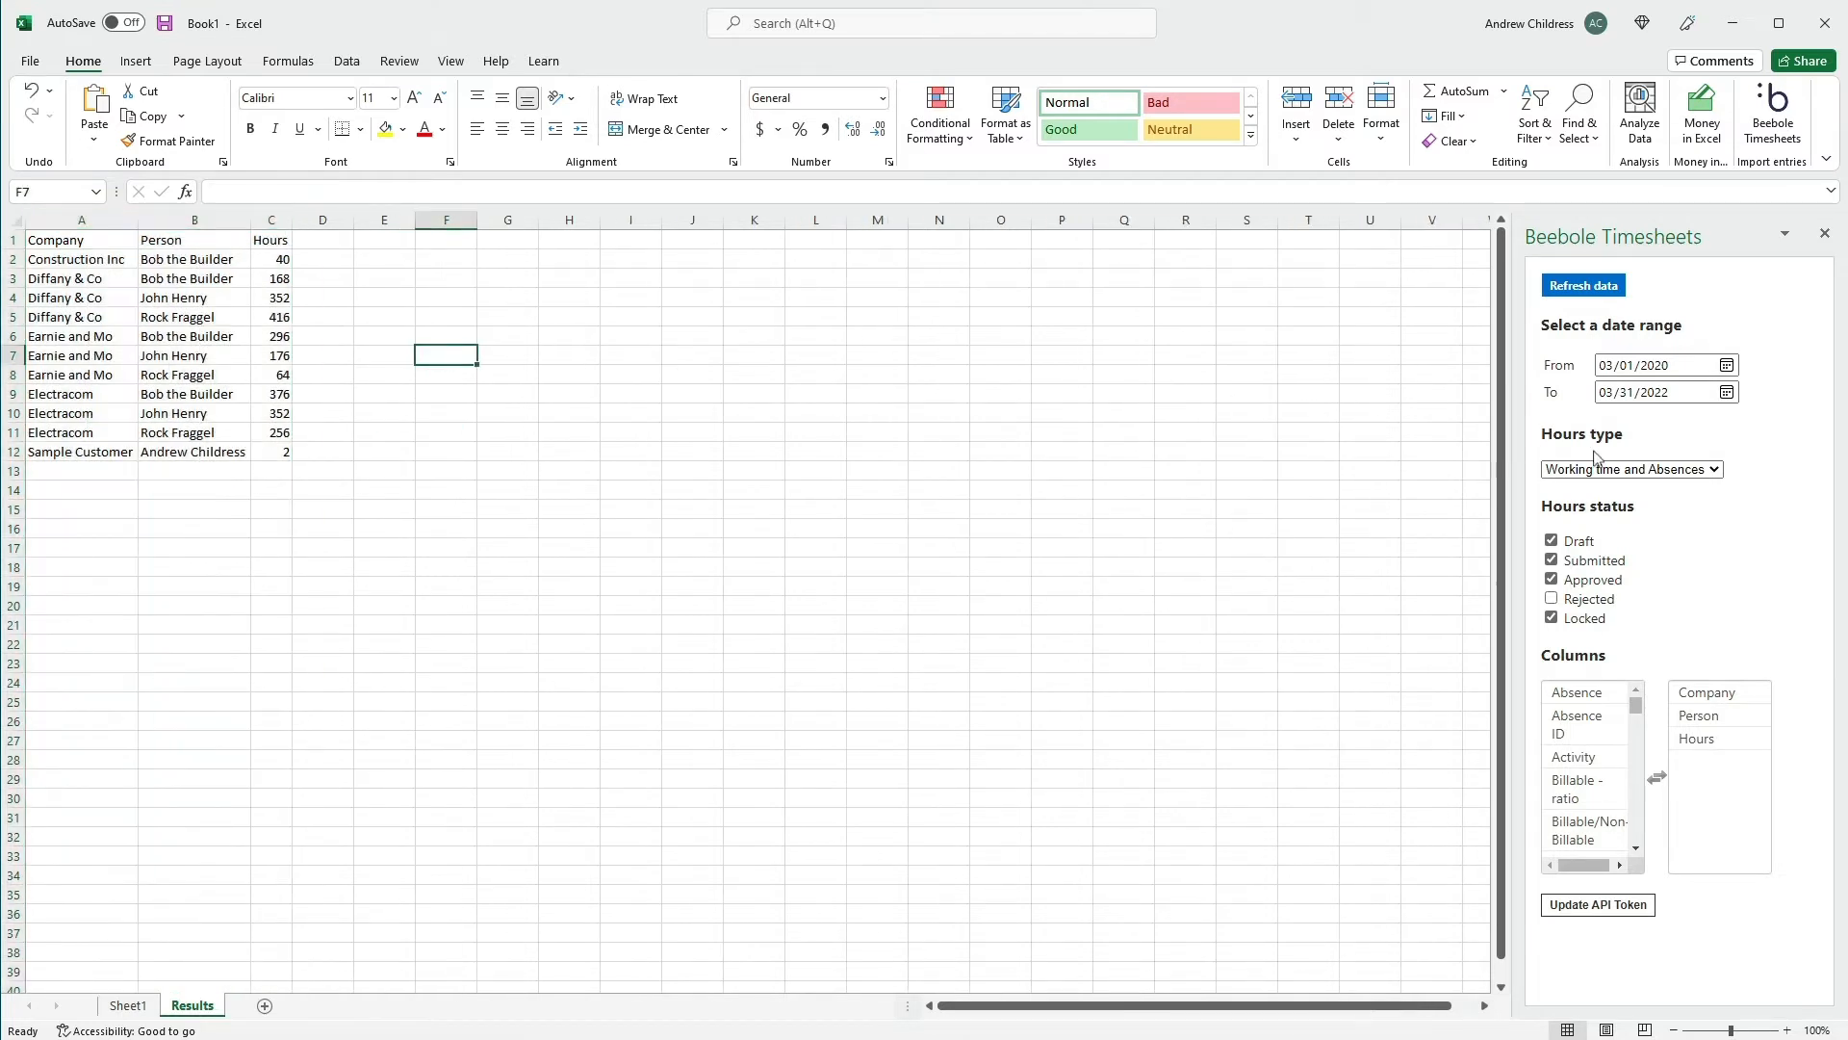
click(1714, 471)
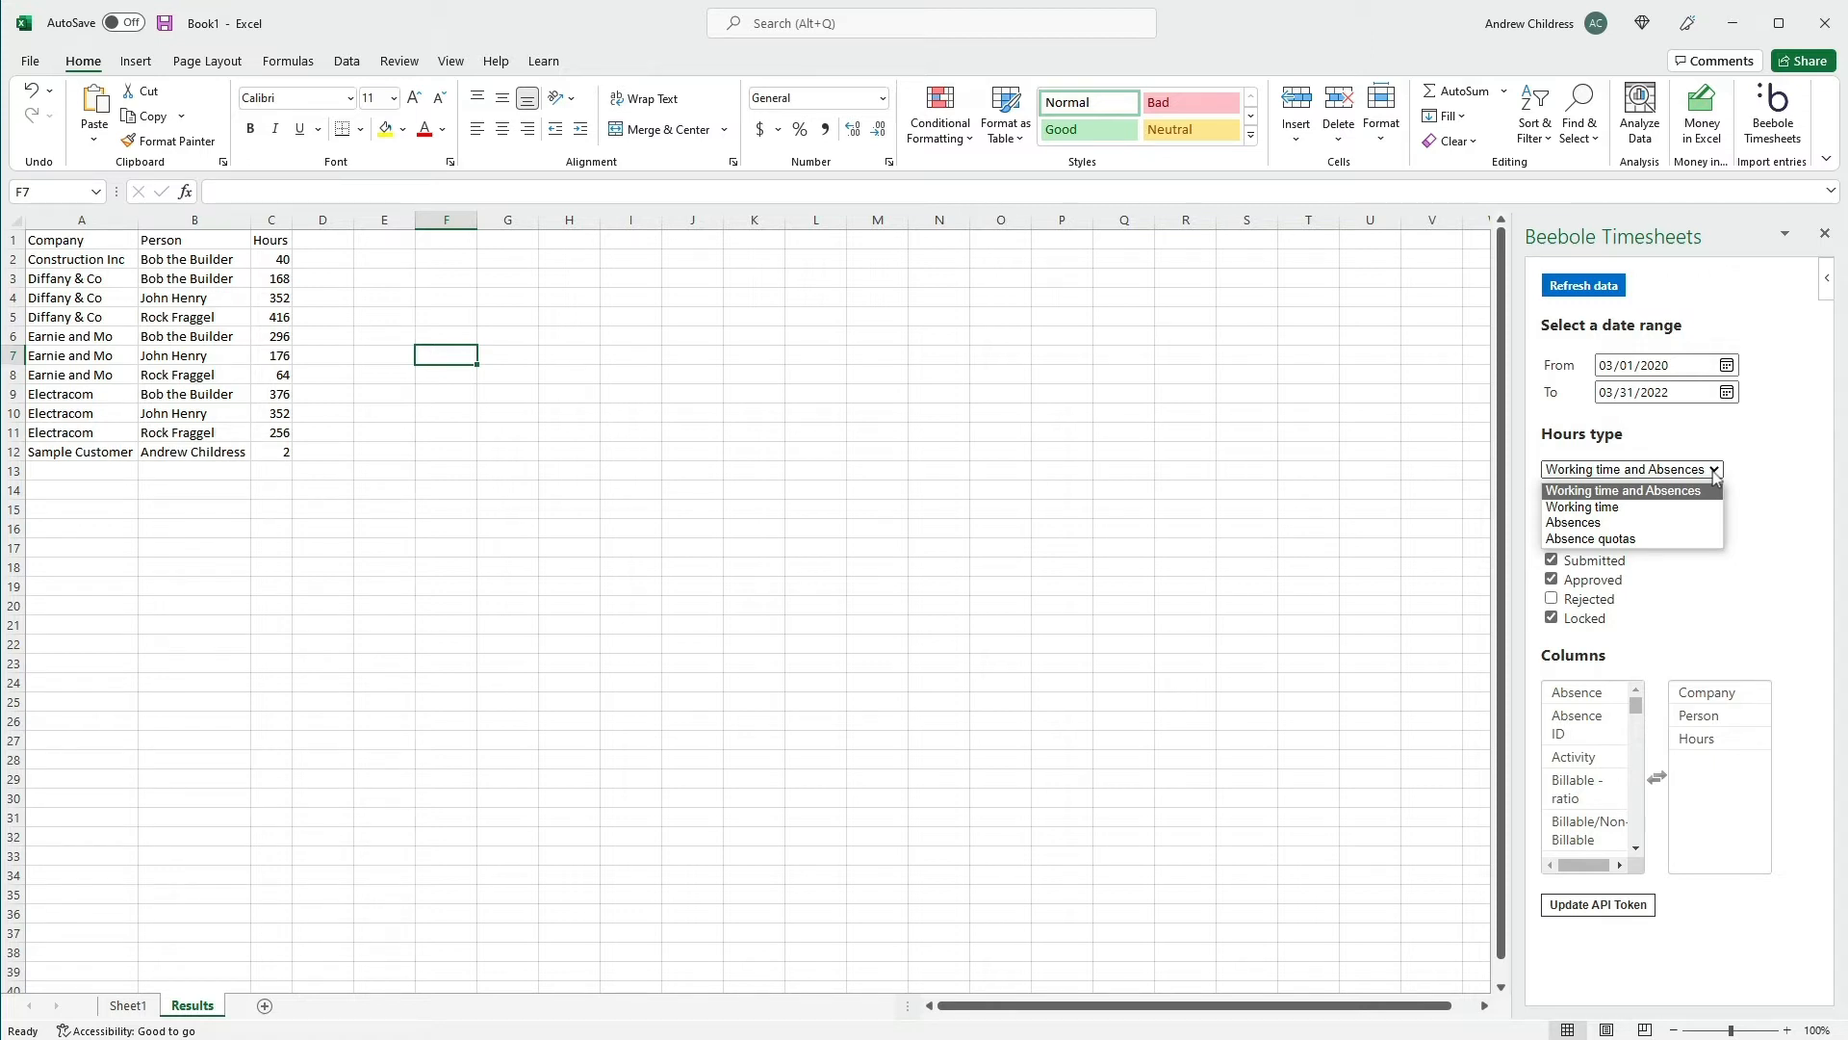
click(1714, 471)
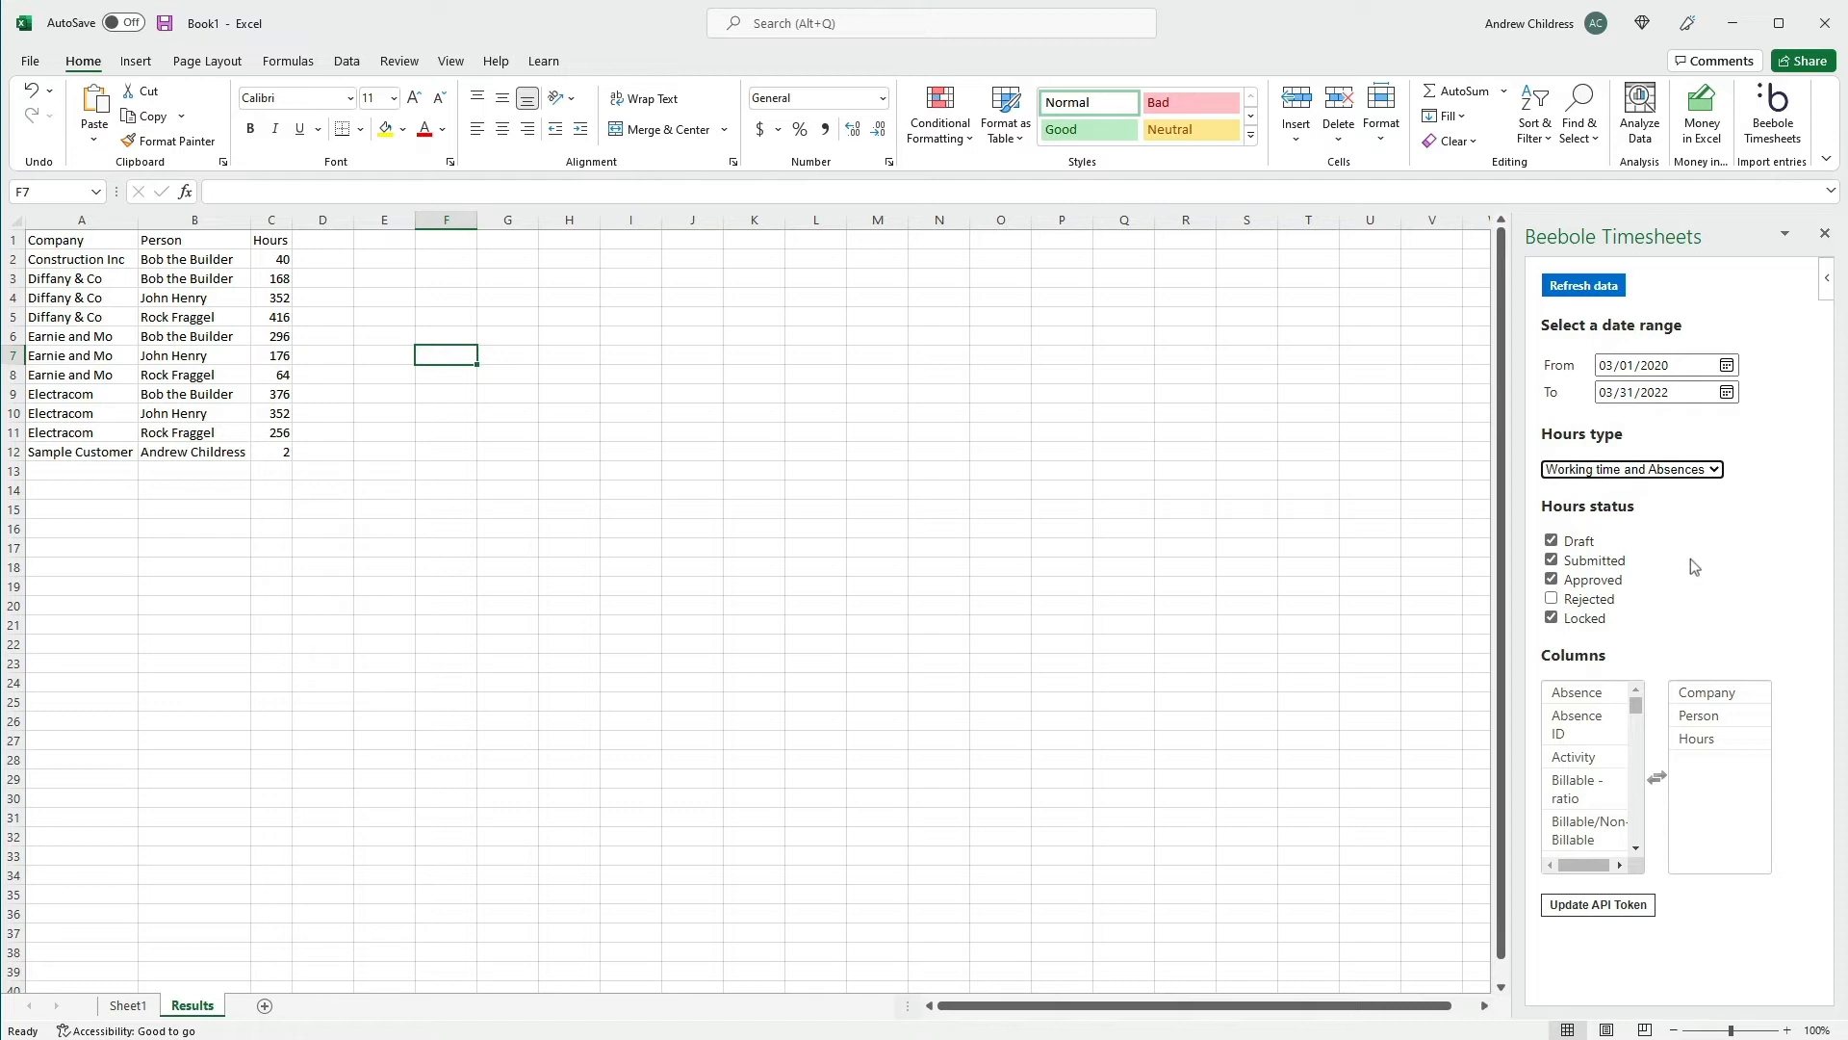
Import the Date column into the timesheet data and autofit column D
click(1625, 720)
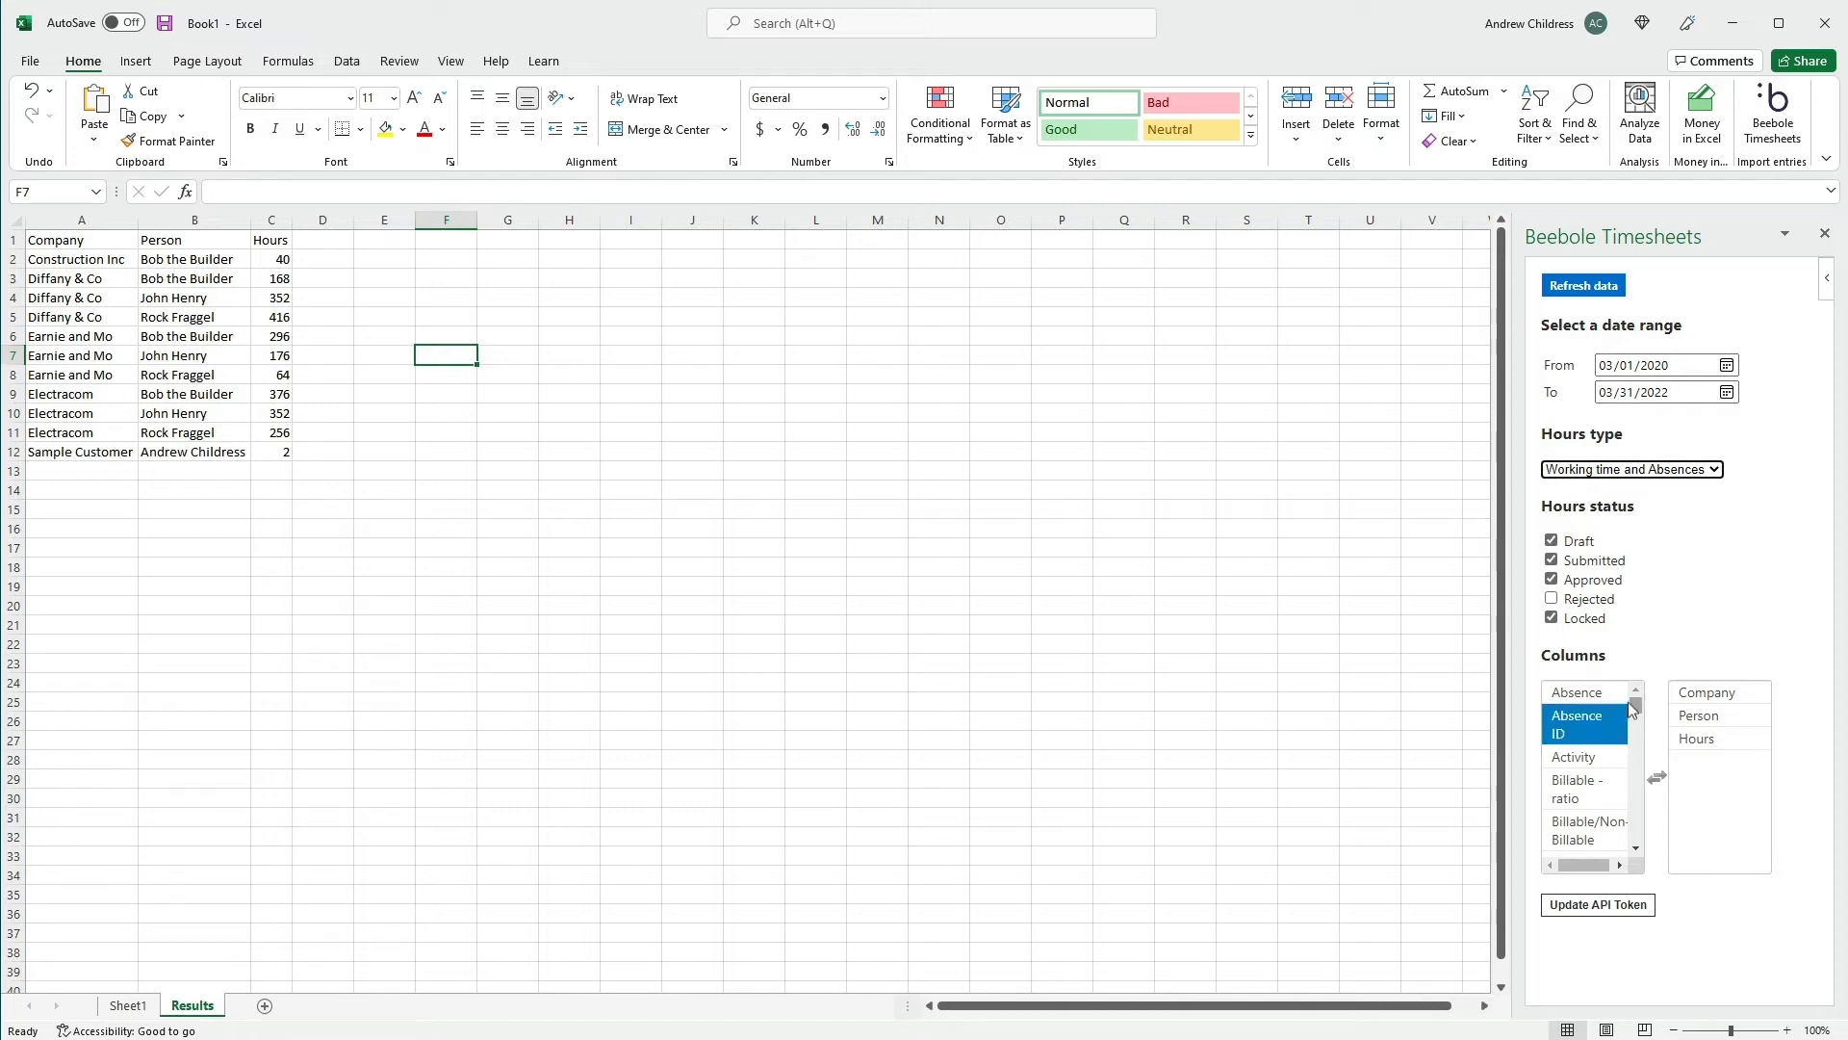
drag(1634, 706, 1635, 755)
click(1607, 761)
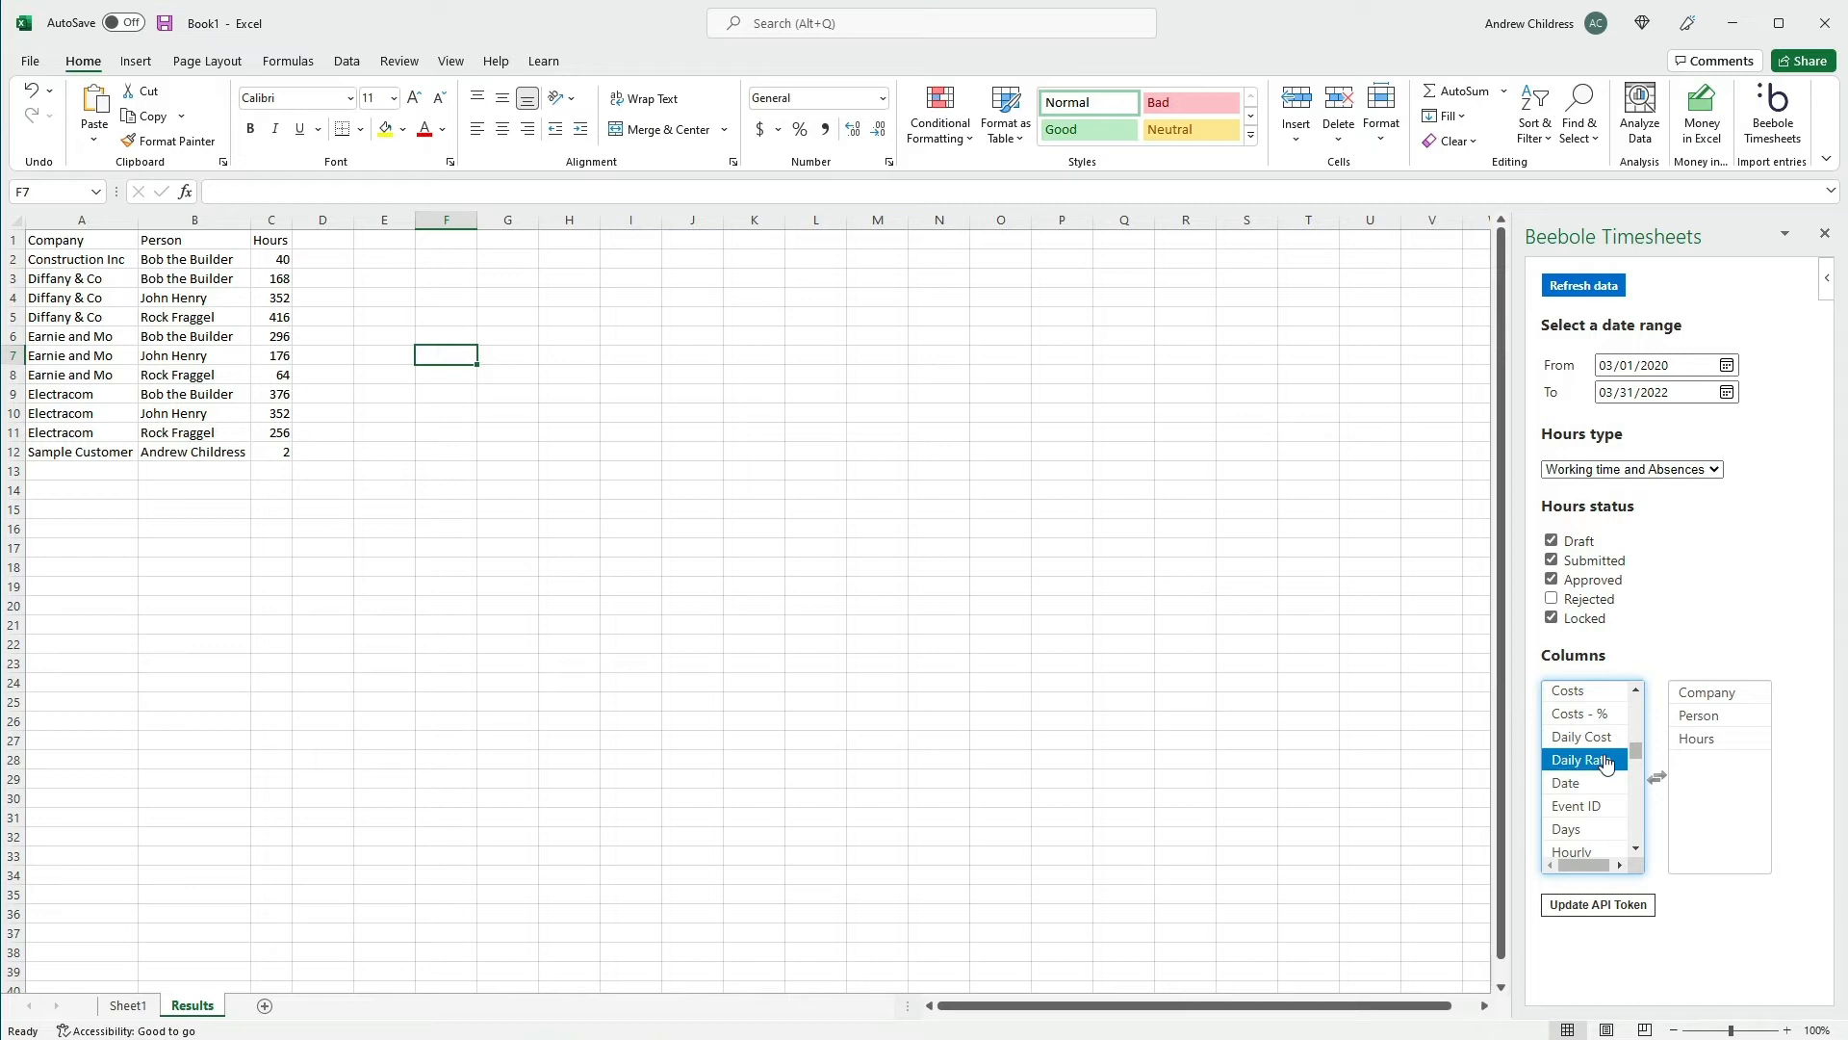
double_click(1573, 780)
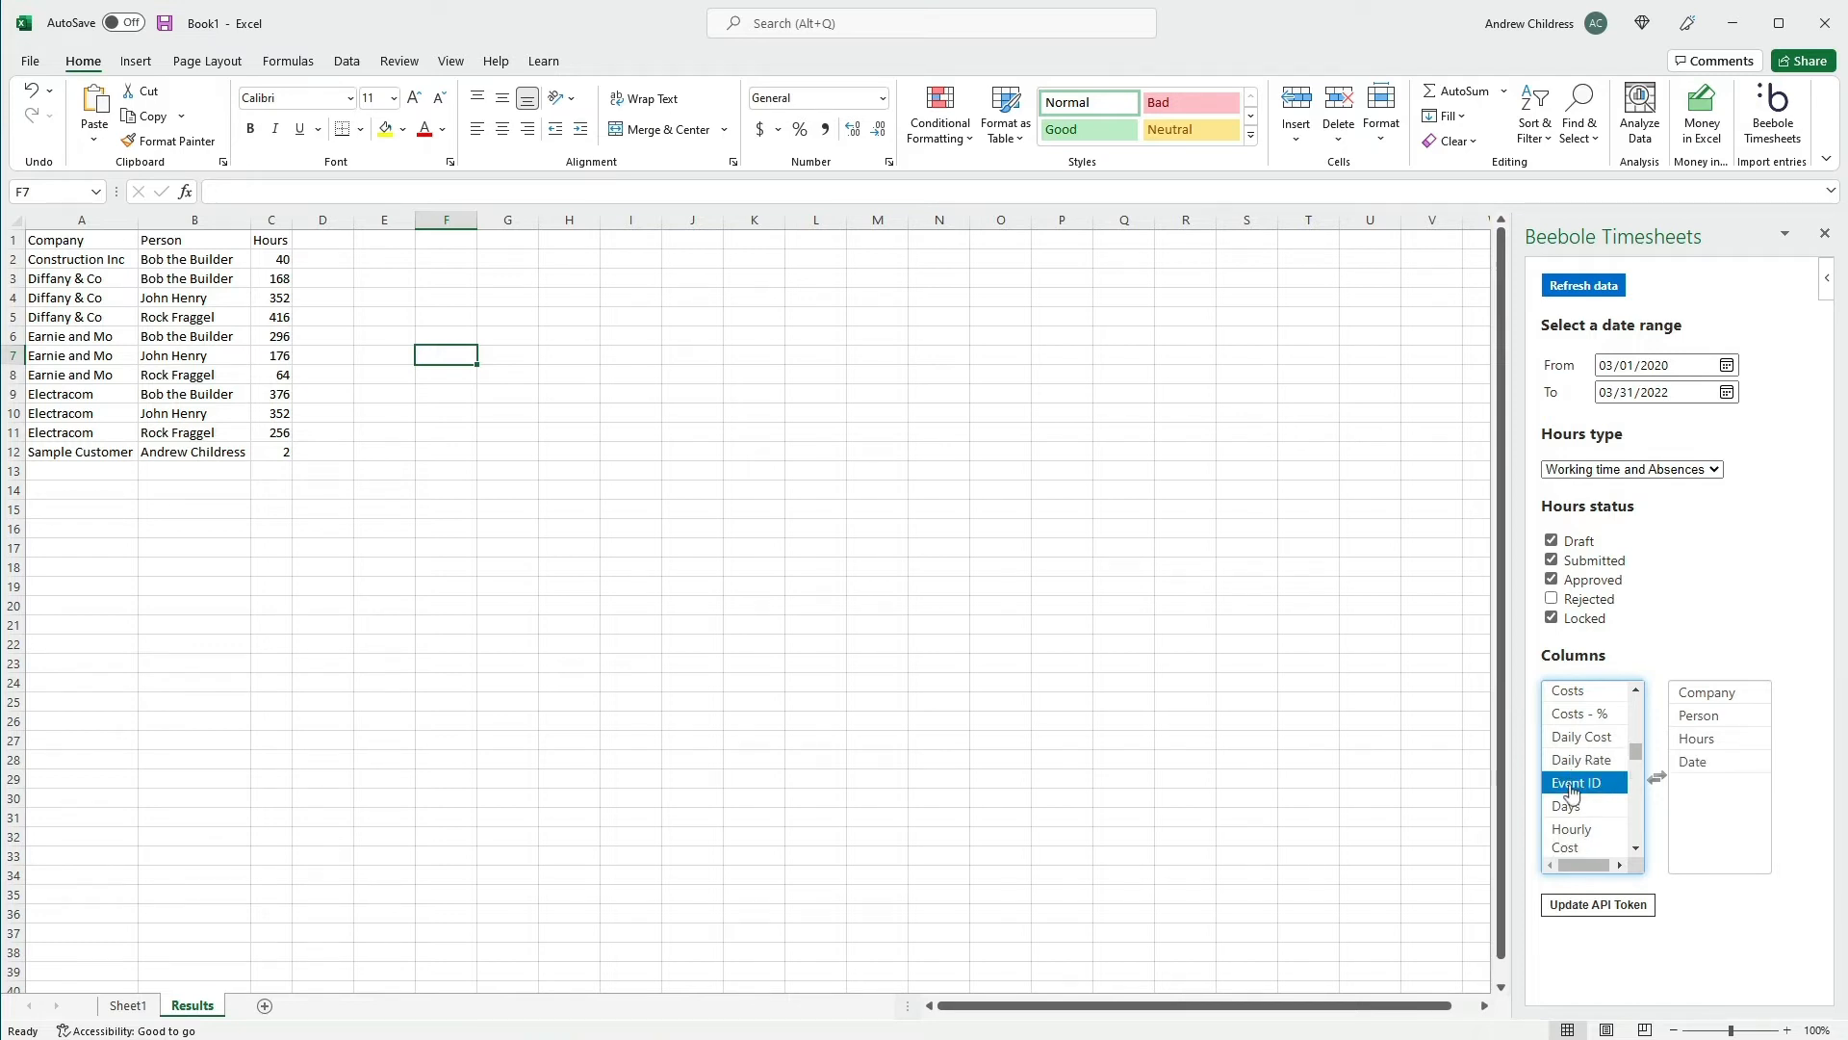
click(1580, 287)
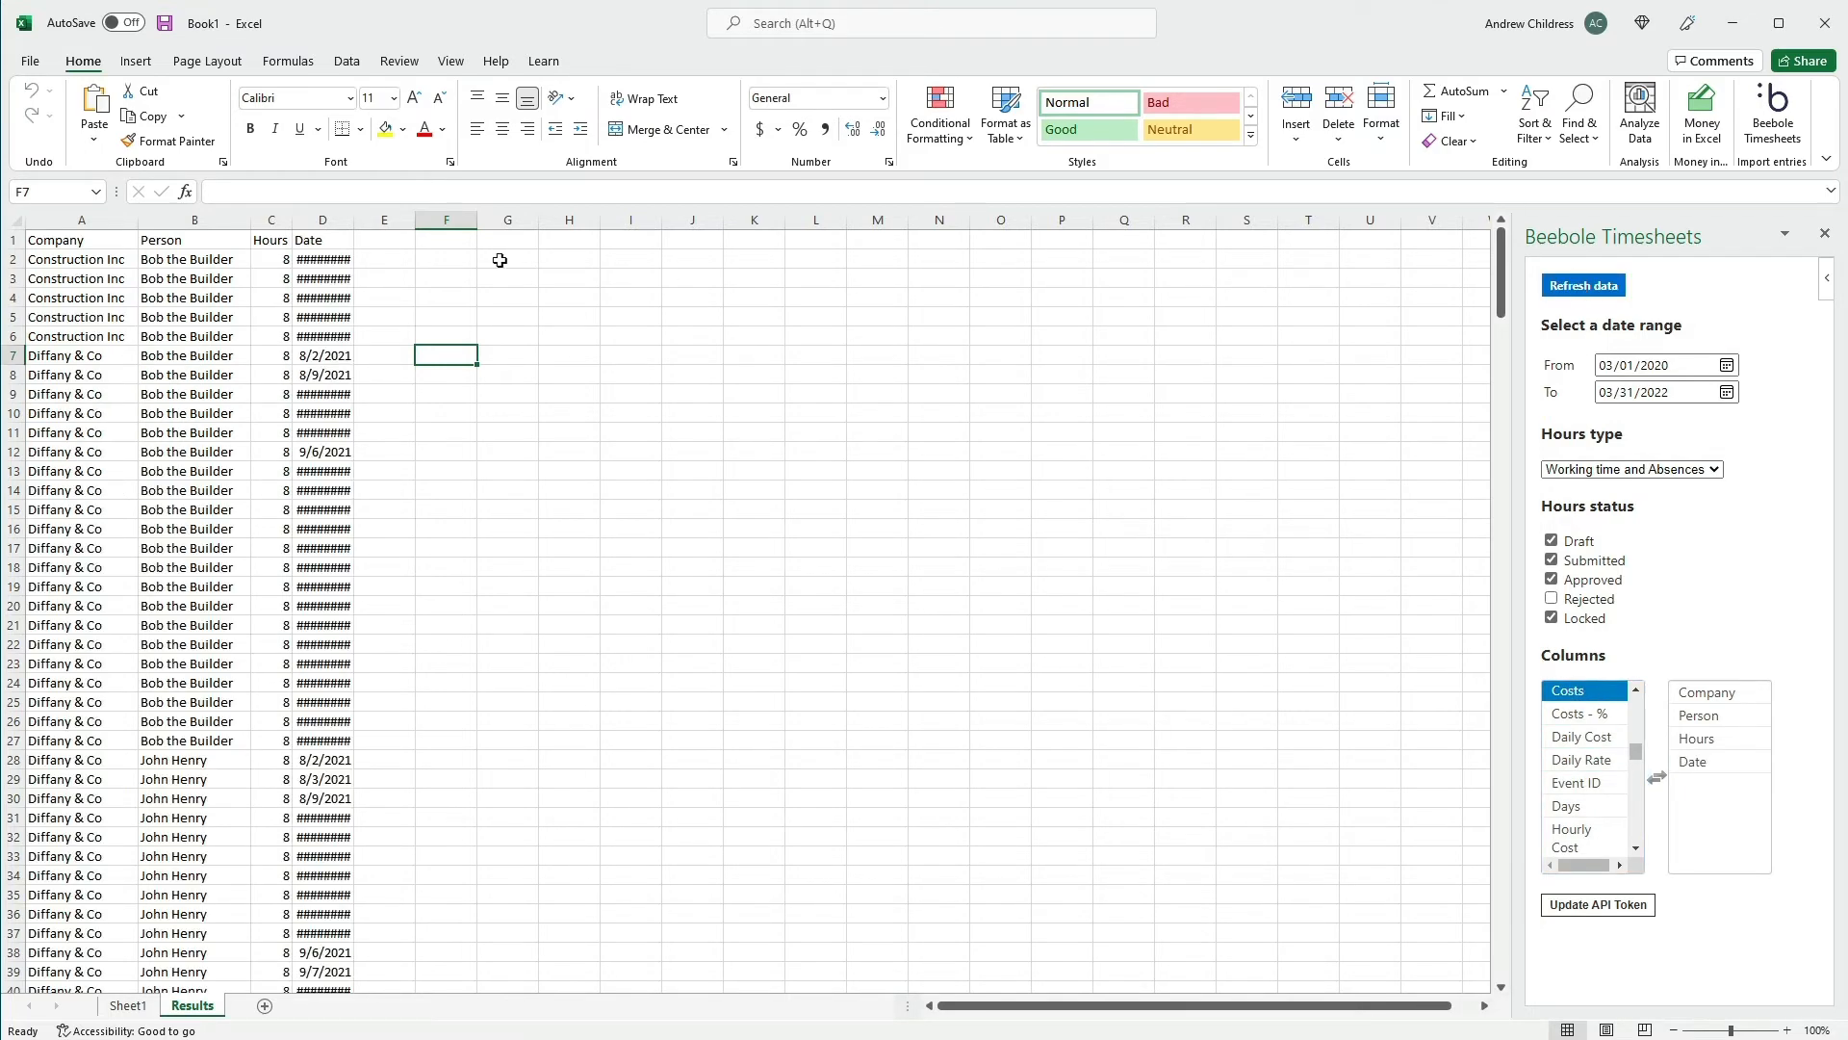
double_click(354, 220)
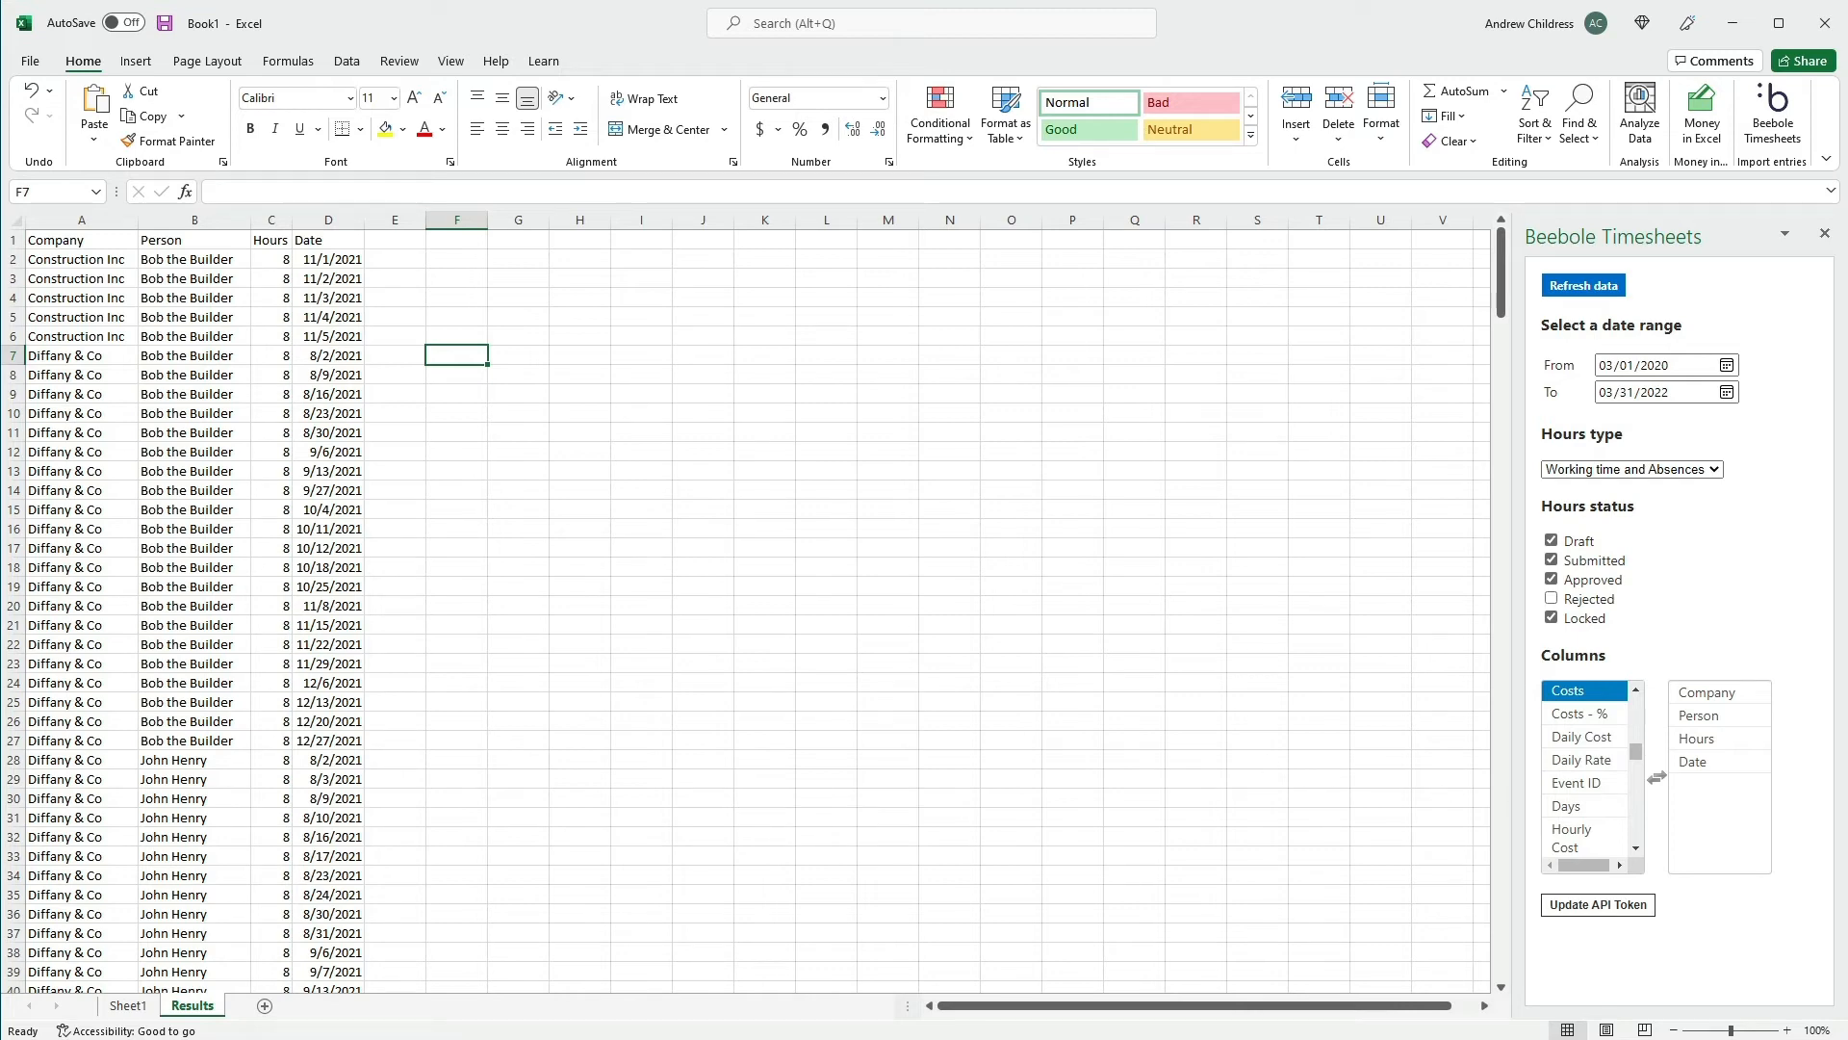
Import the Project column into the timesheet data and autofit column E
click(1615, 760)
scroll(1617, 770, down, 5)
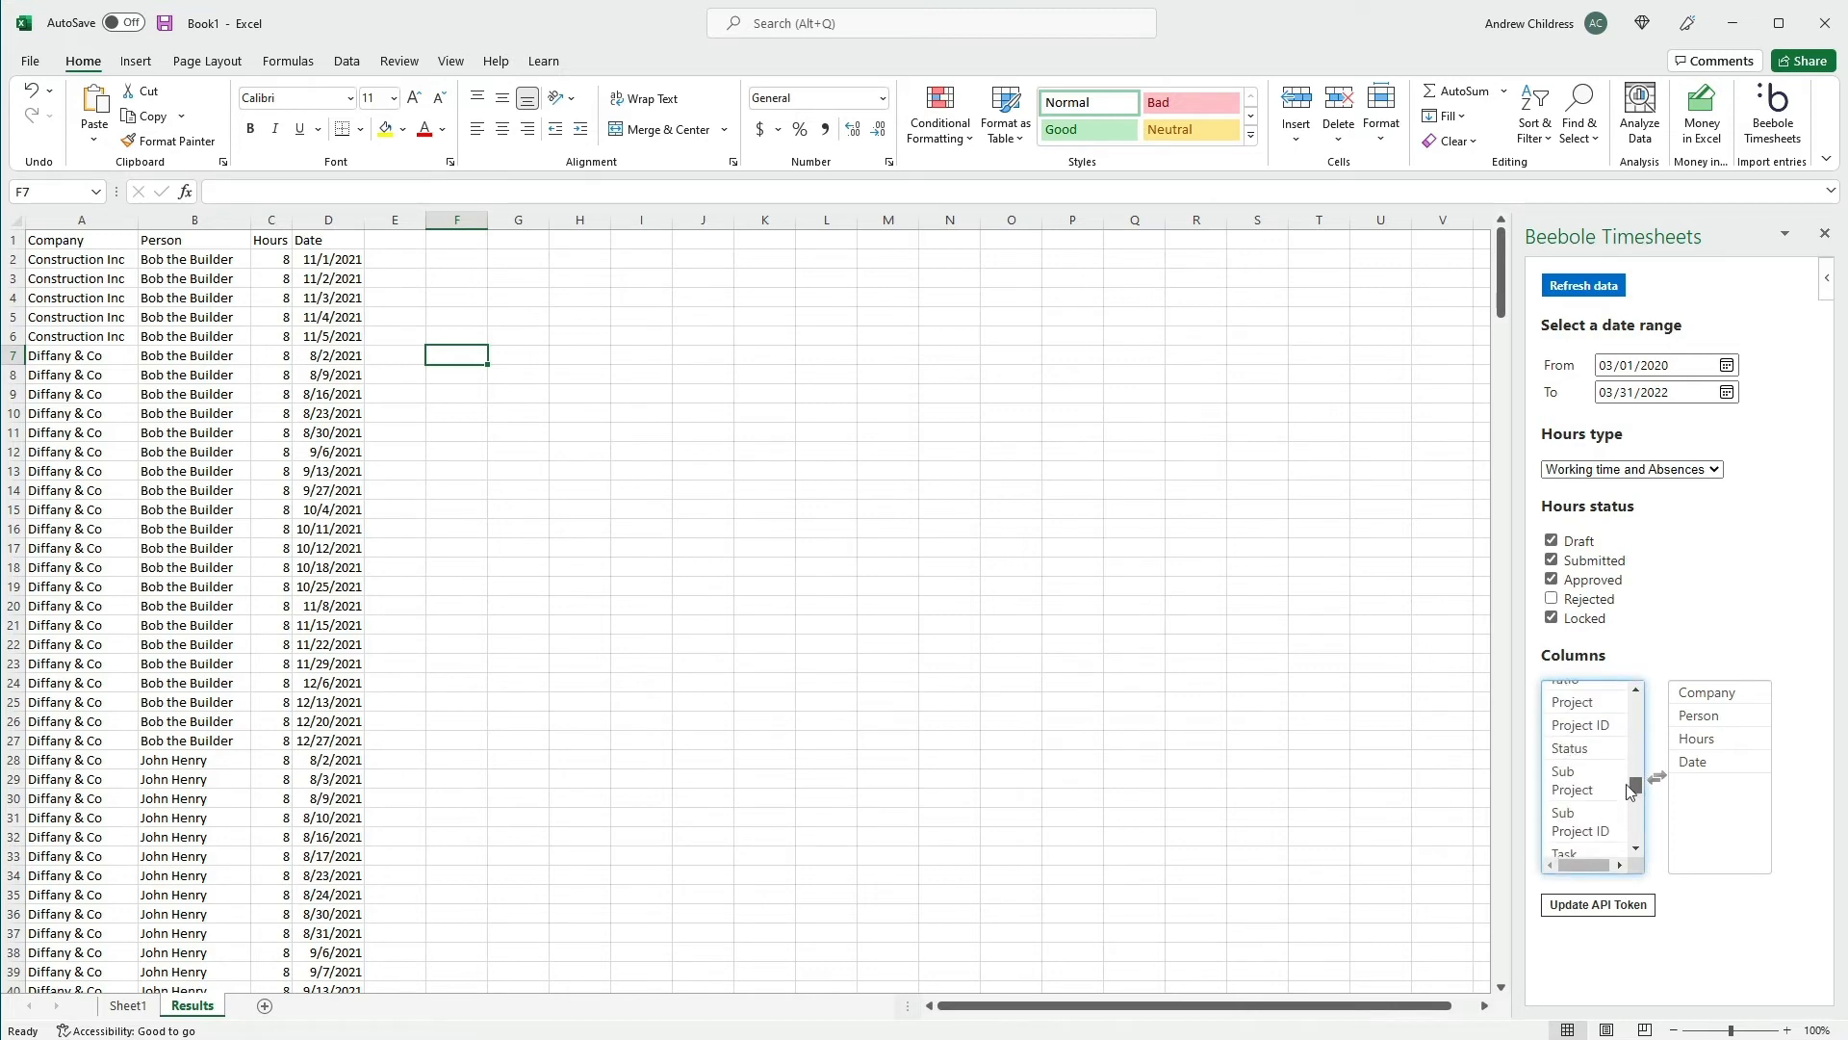
click(1581, 744)
double_click(1582, 744)
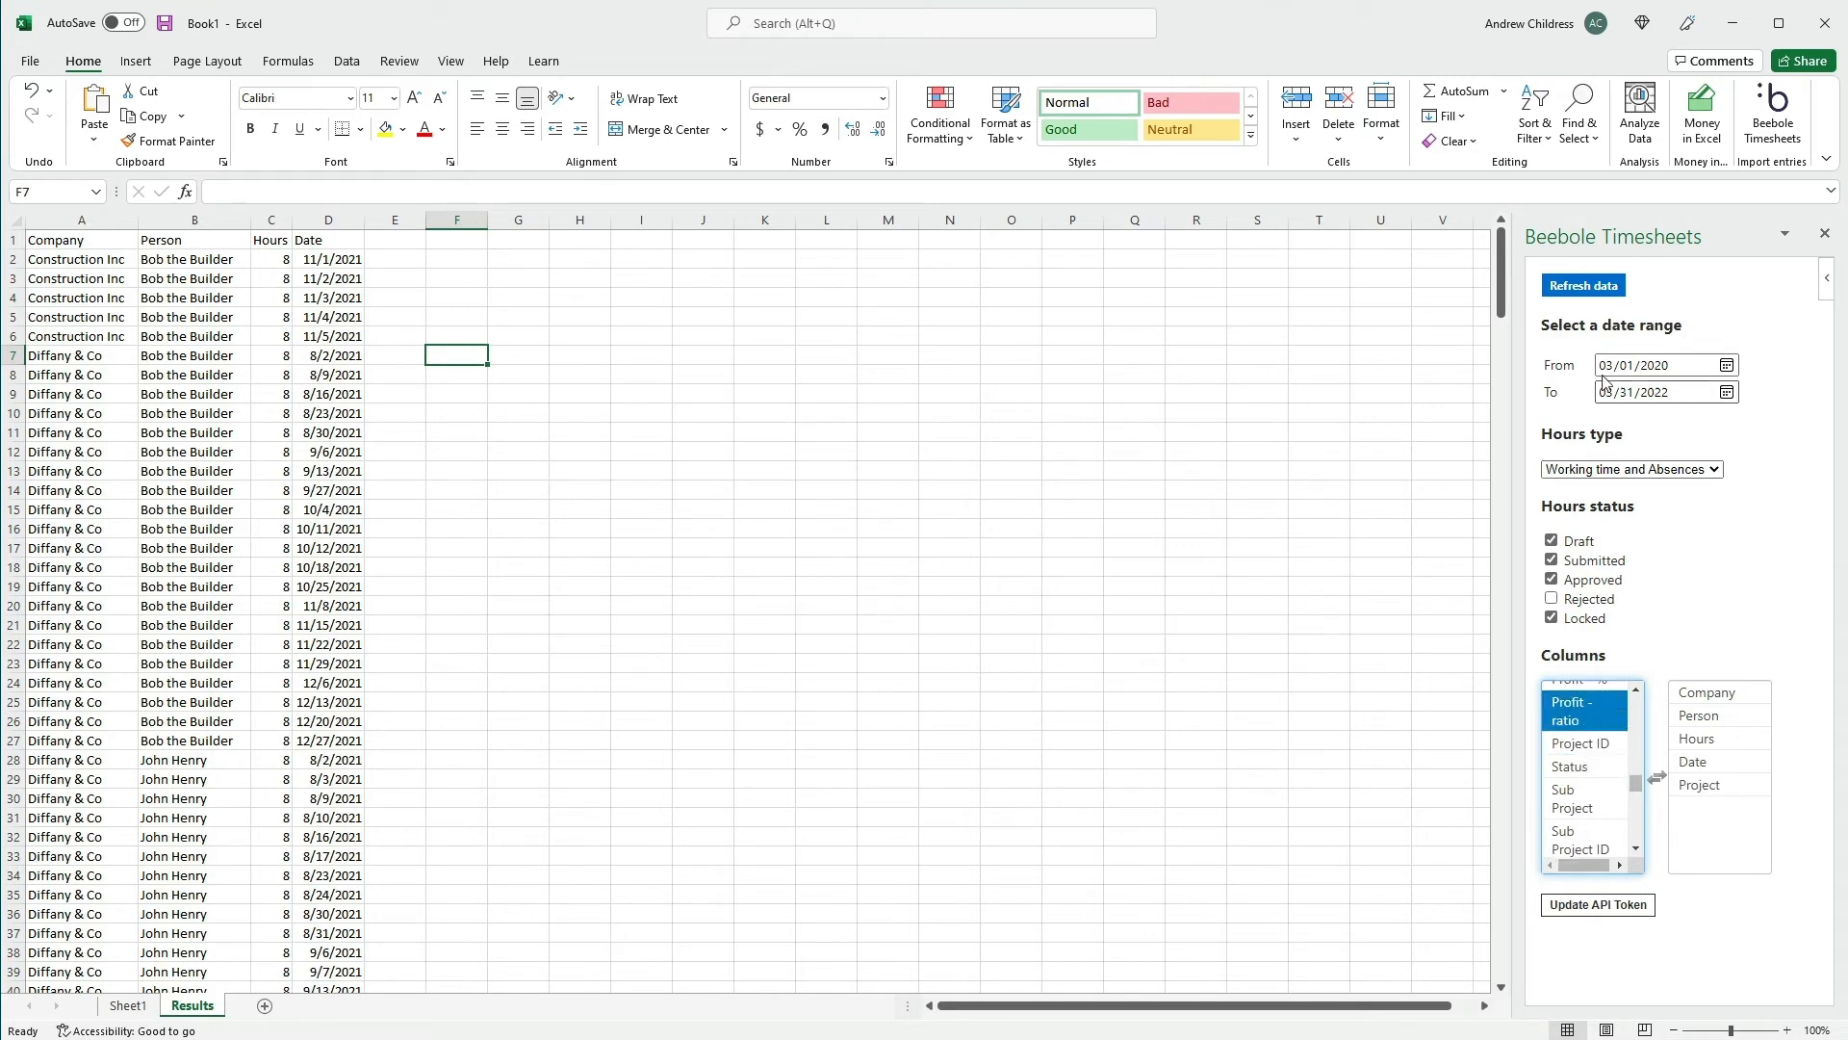
click(1587, 289)
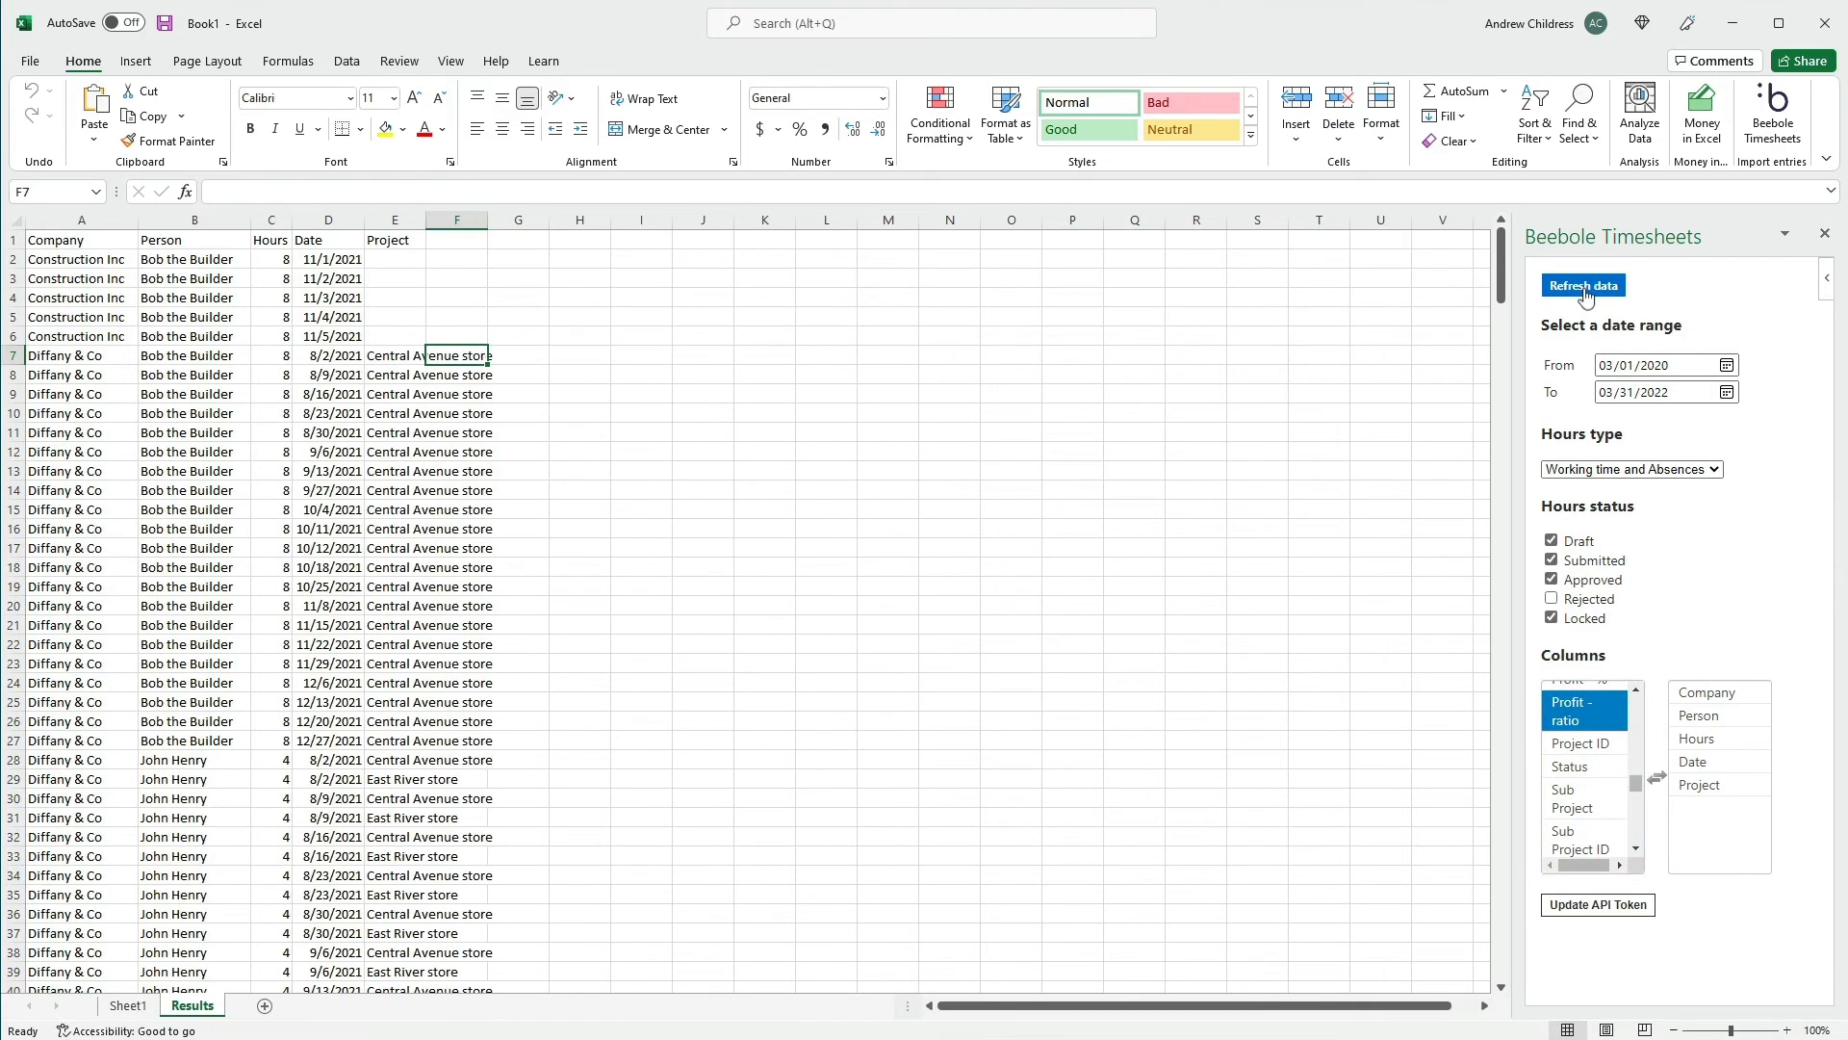
double_click(427, 220)
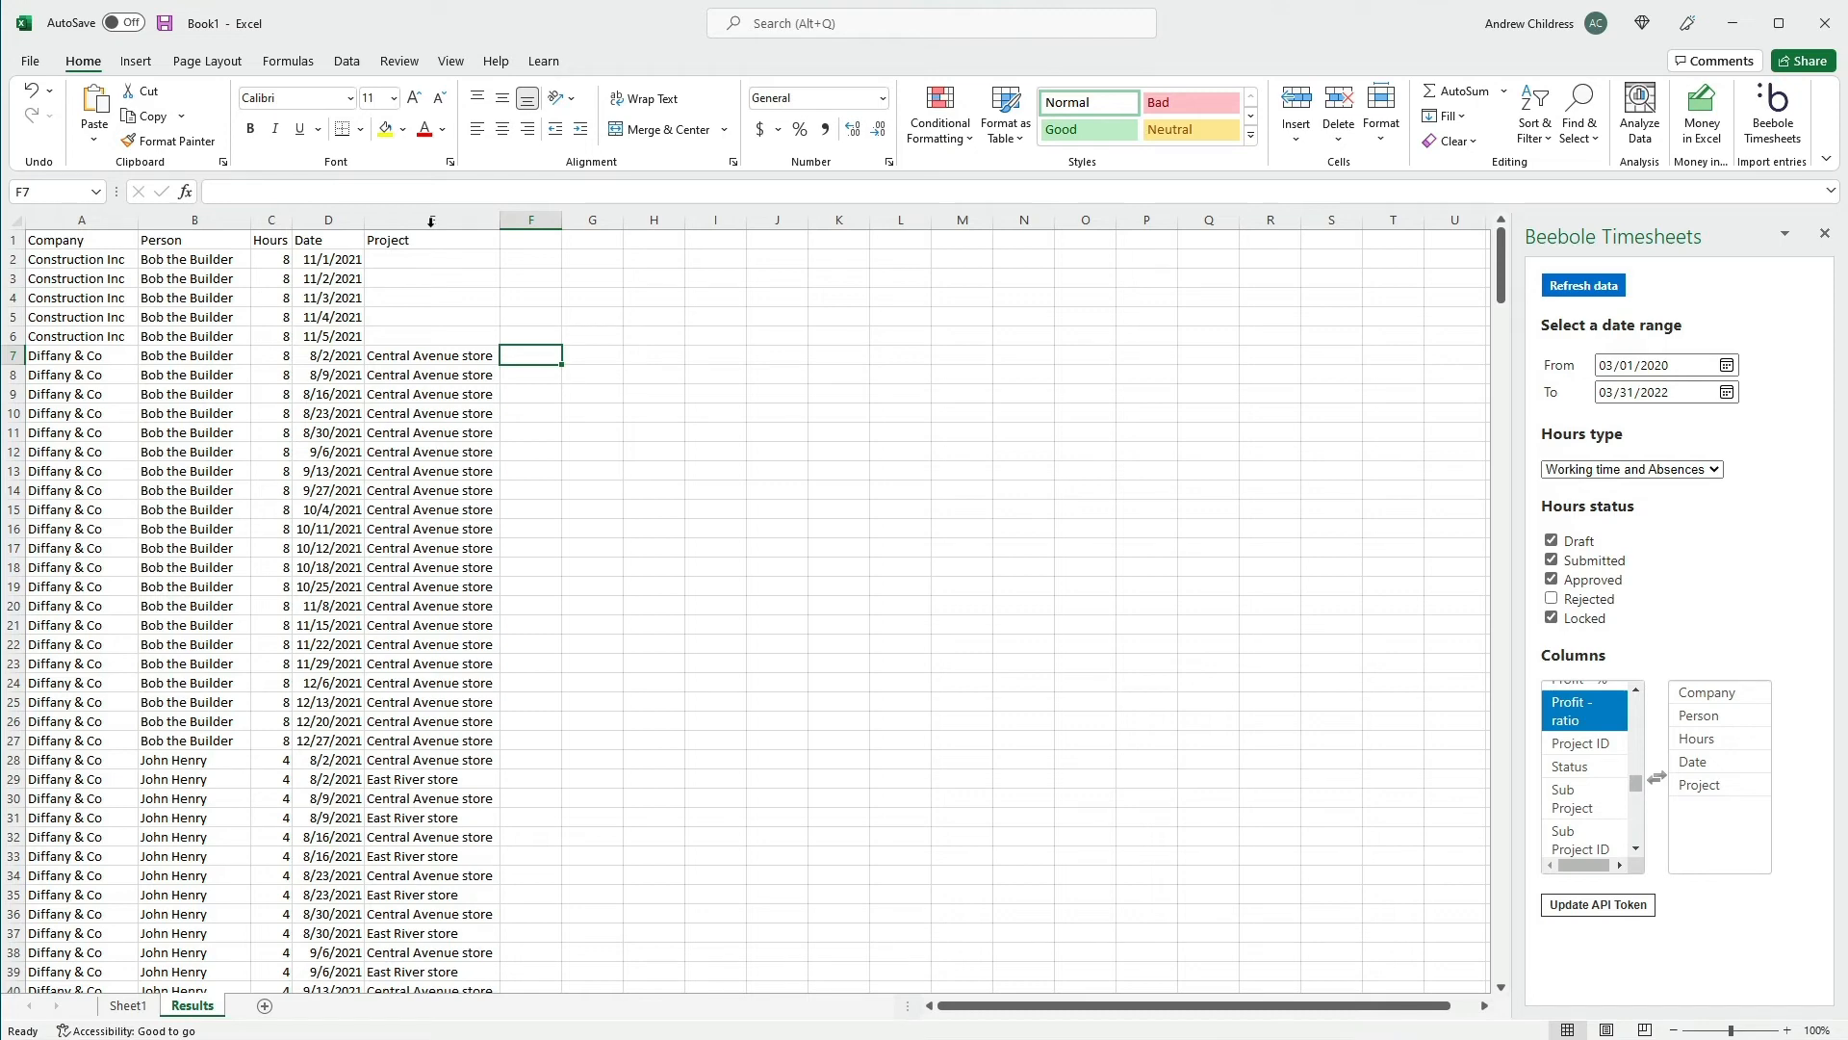
Create a PivotTable on a new worksheet from columns A to E of the Results sheet
drag(78, 219, 417, 212)
click(135, 61)
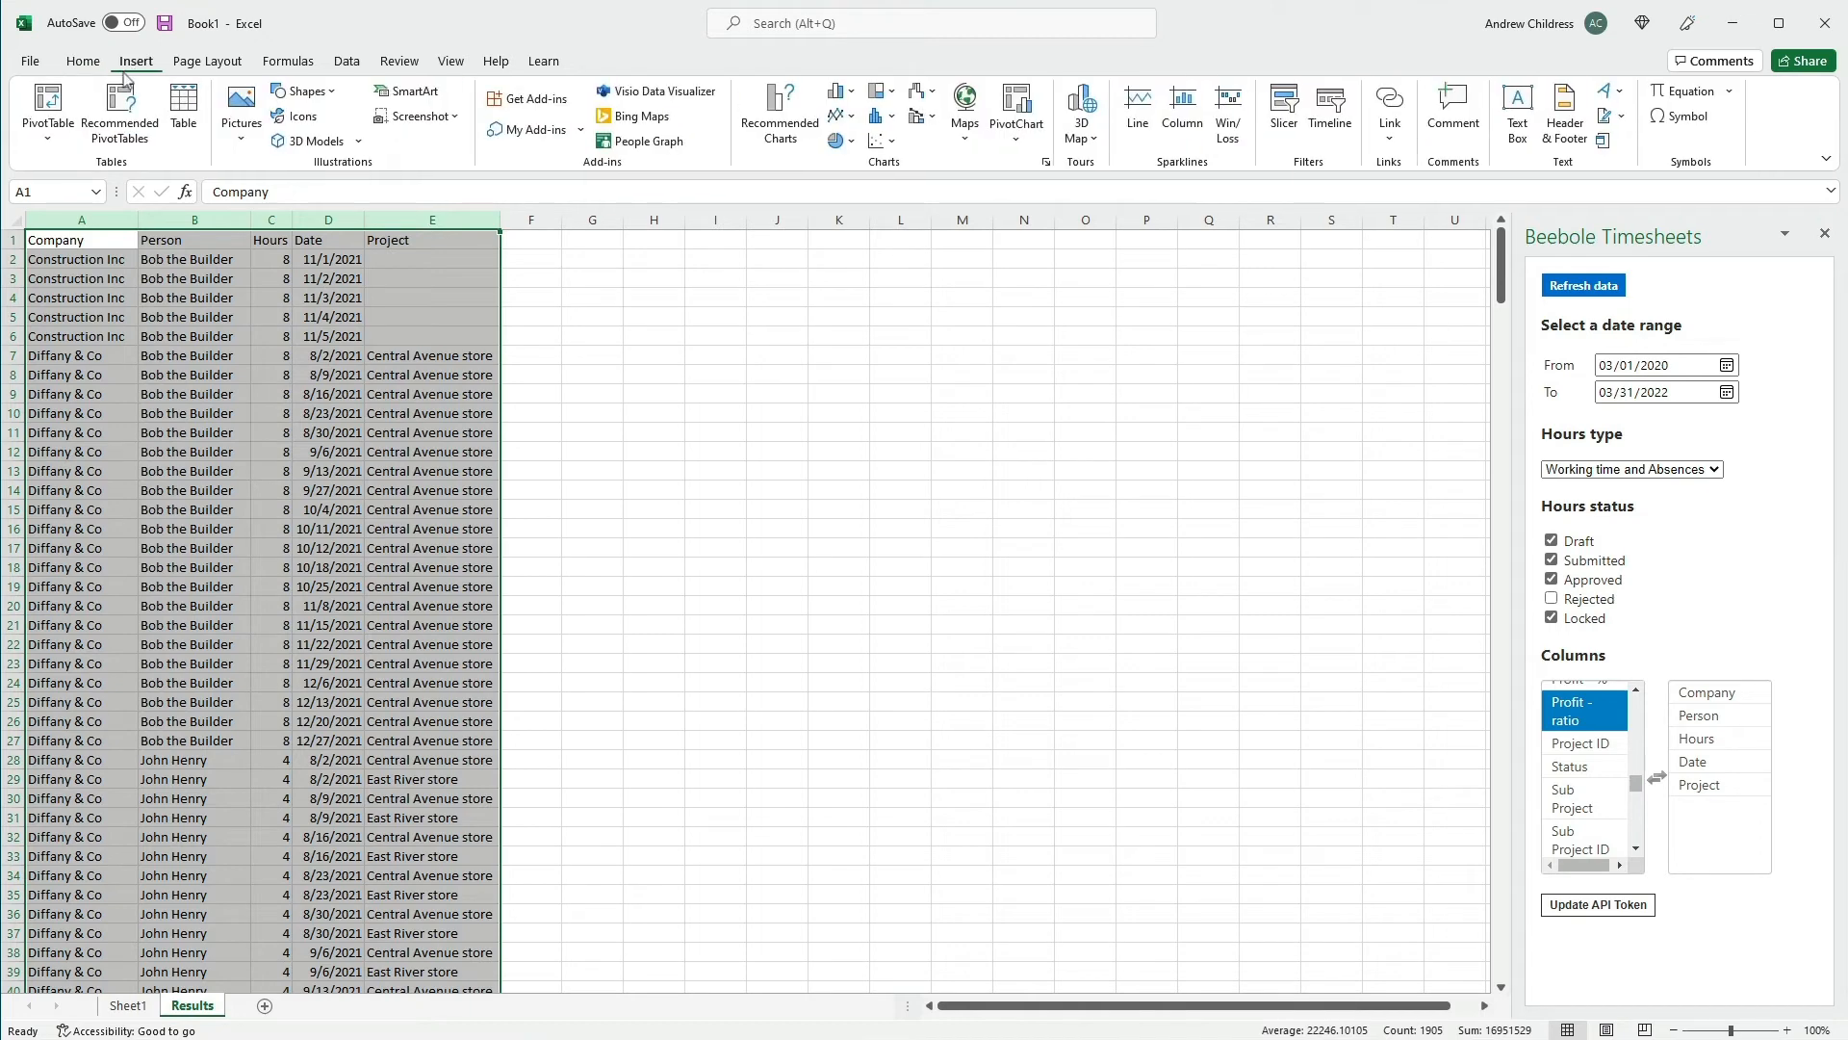
click(62, 105)
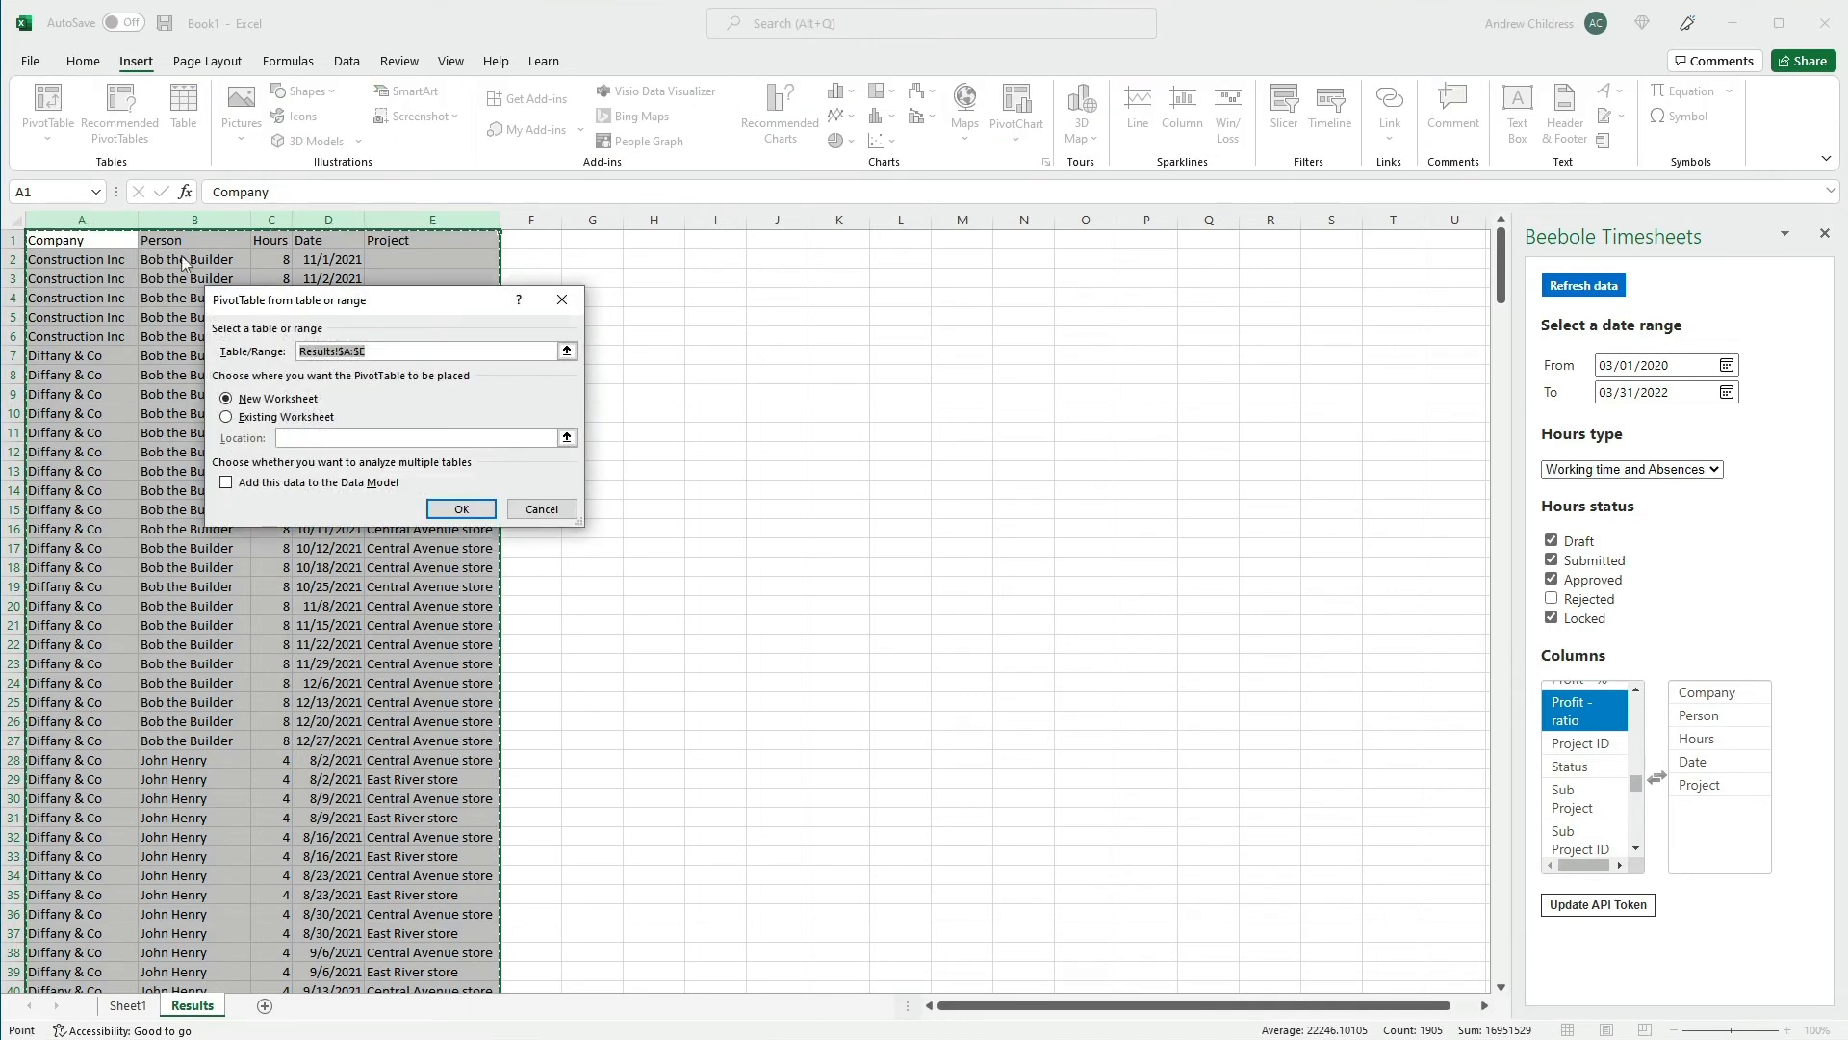
click(462, 510)
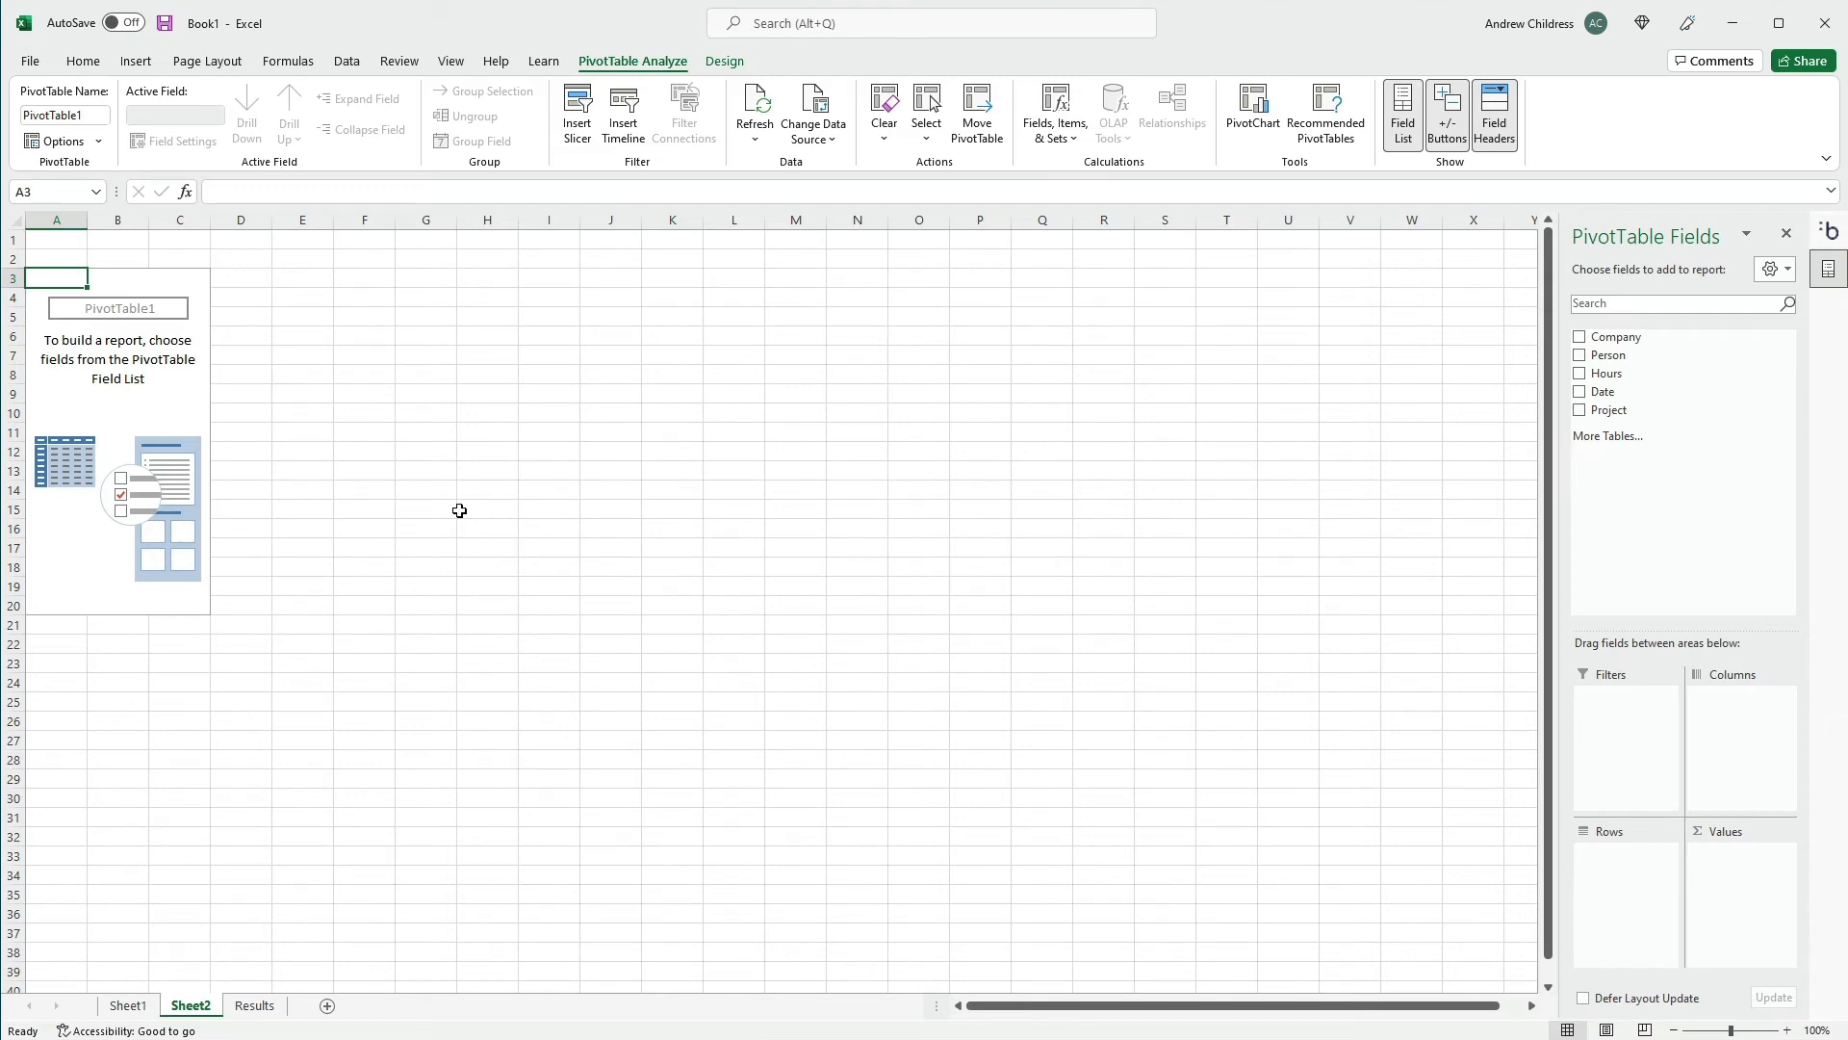
Lay out the PivotTable with the sum of Hours as values, Project as columns, and Person followed by Company as rows
drag(1606, 373, 1765, 899)
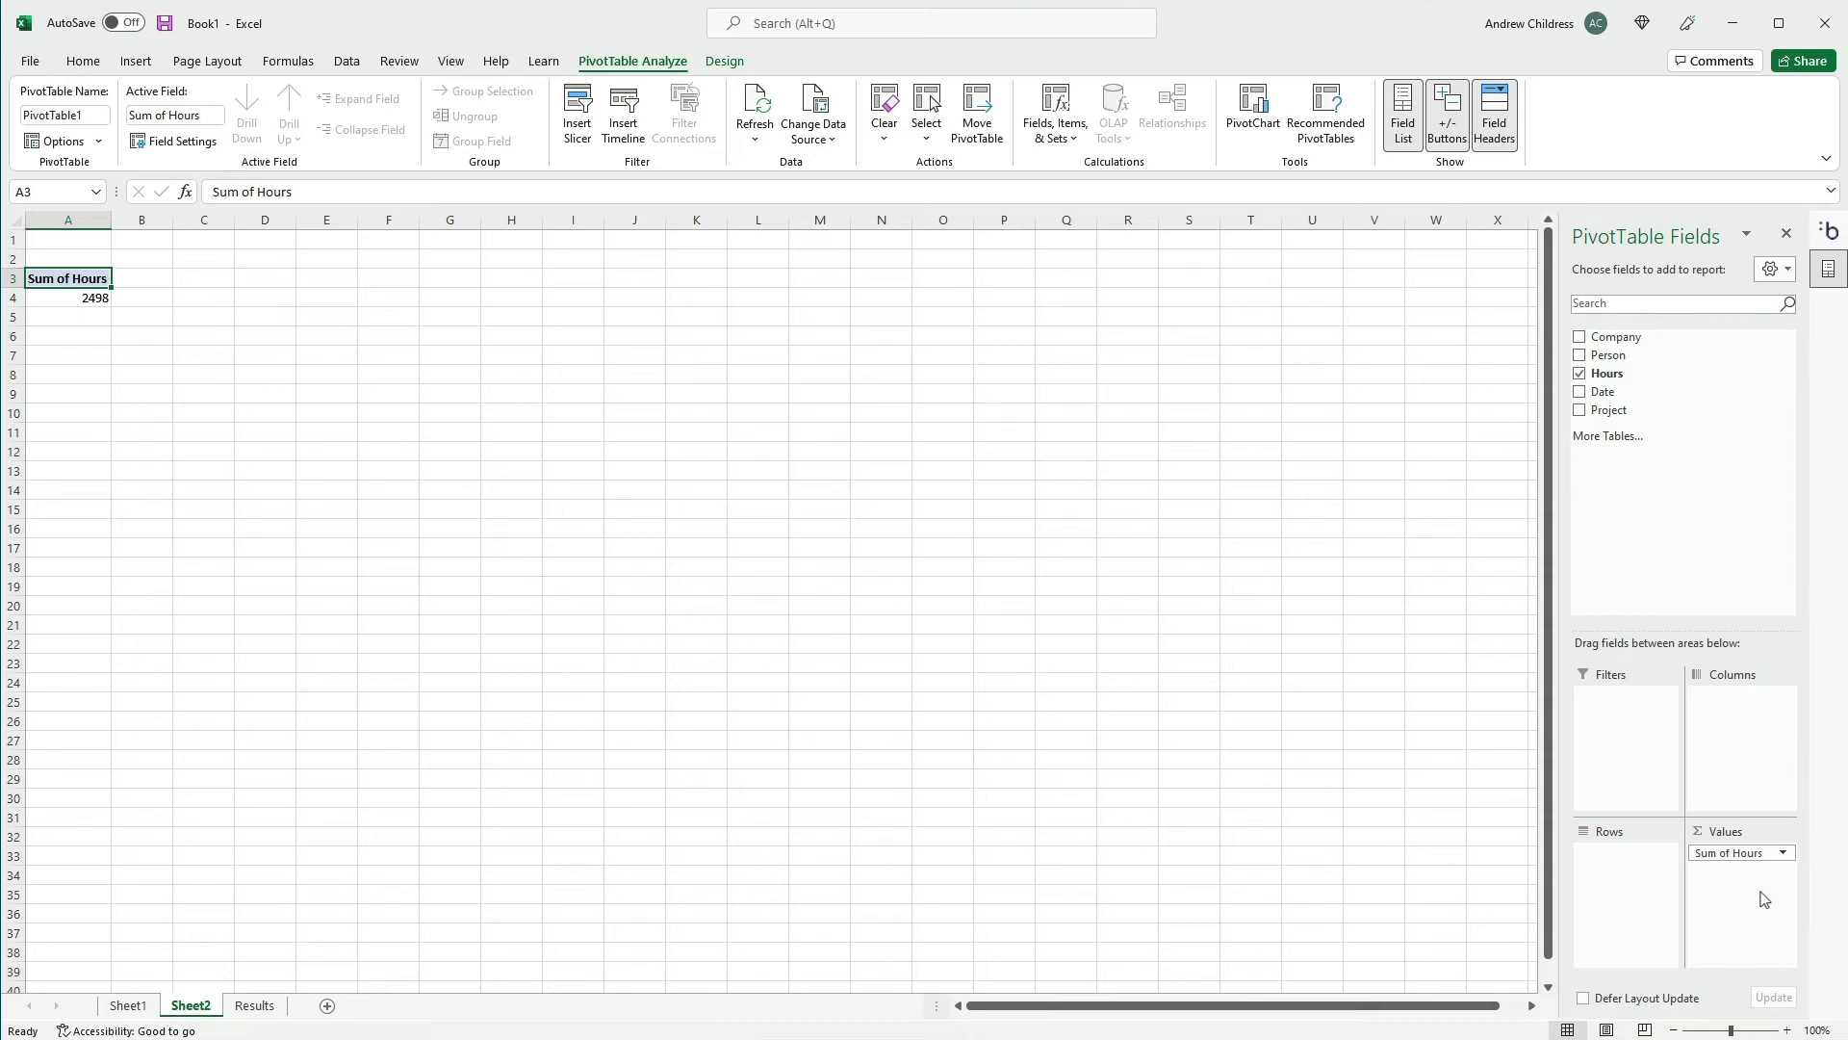
drag(1608, 410, 1634, 910)
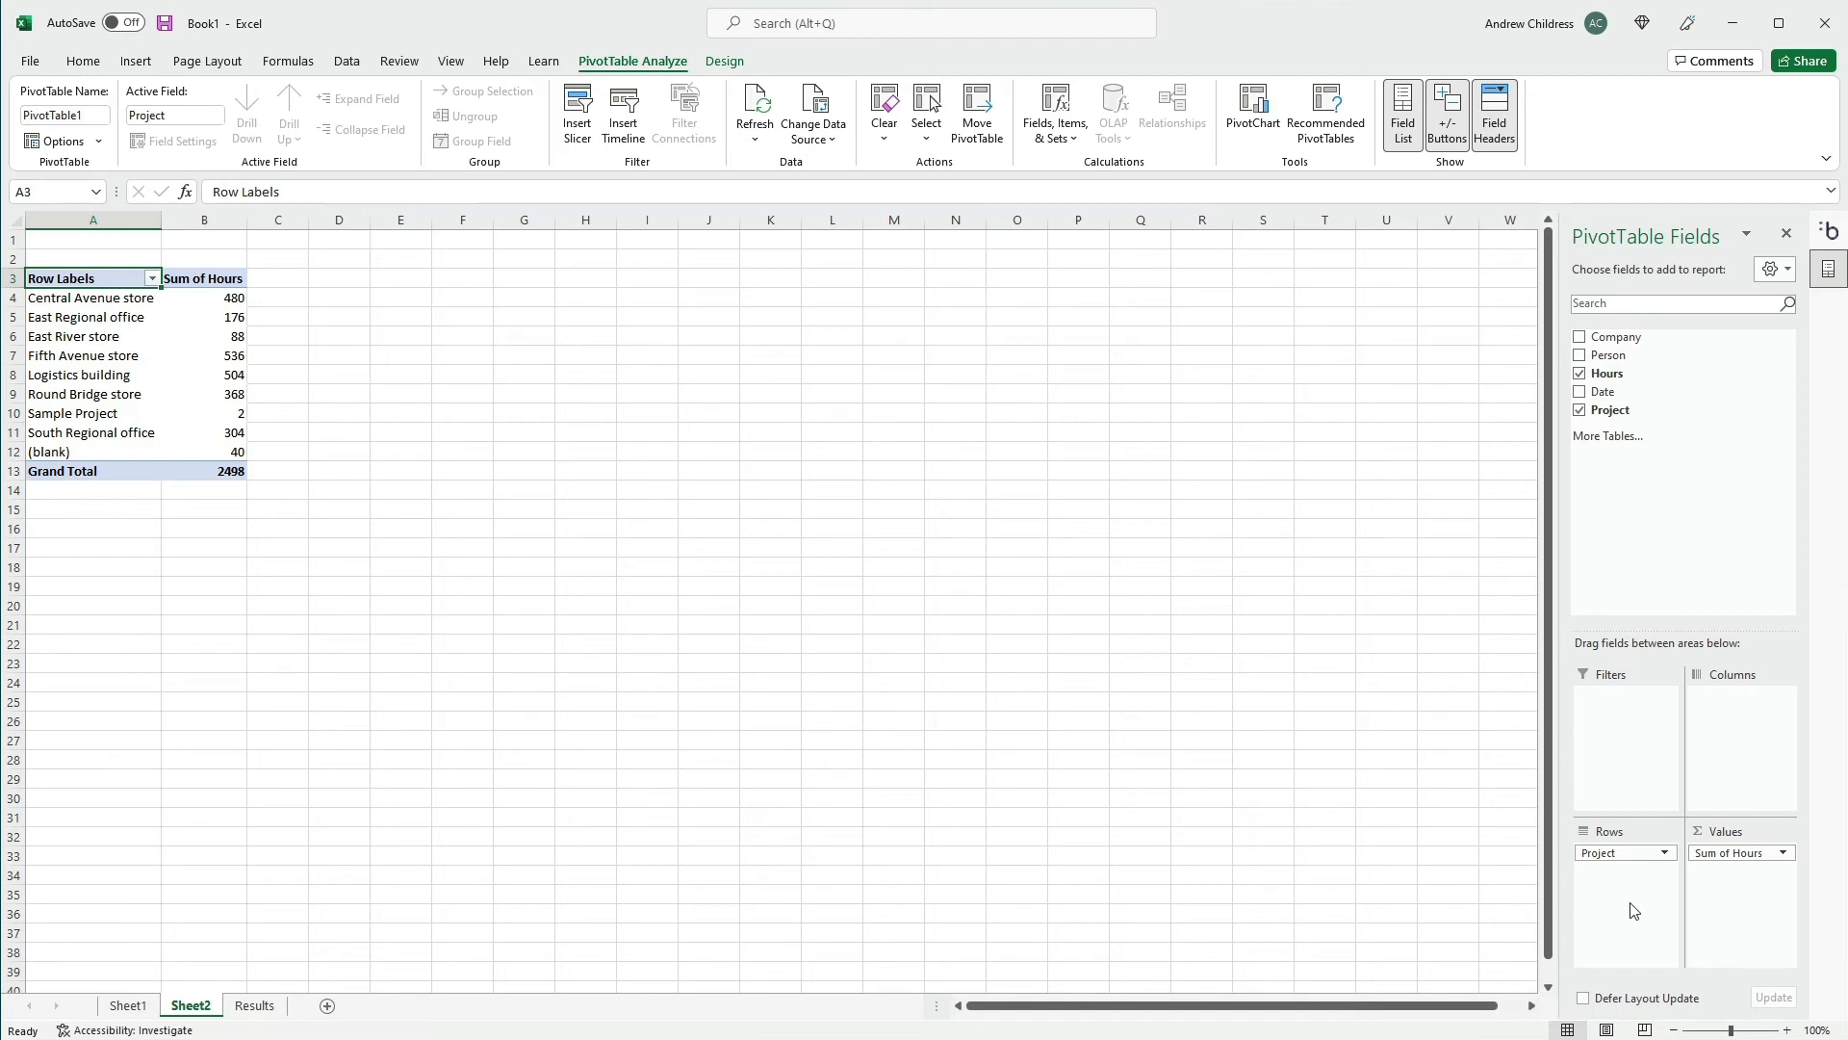
drag(1612, 853, 1708, 766)
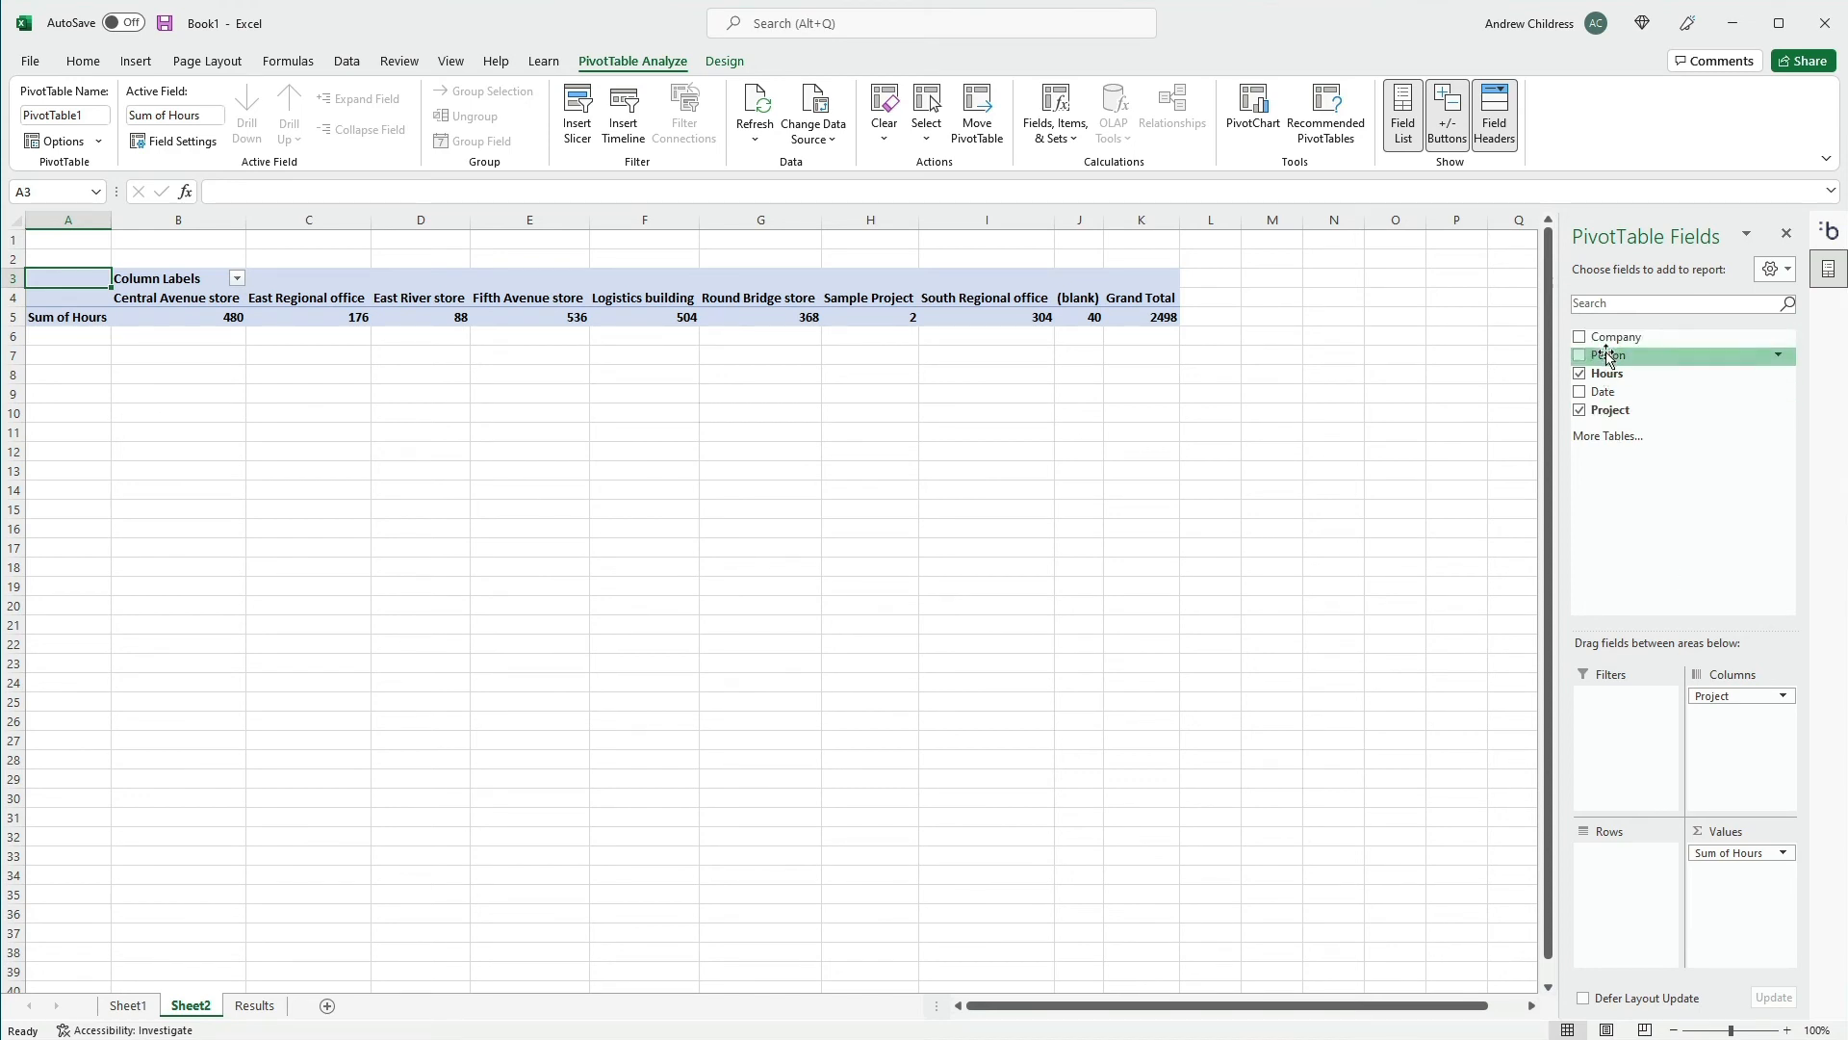
drag(1608, 356, 1634, 879)
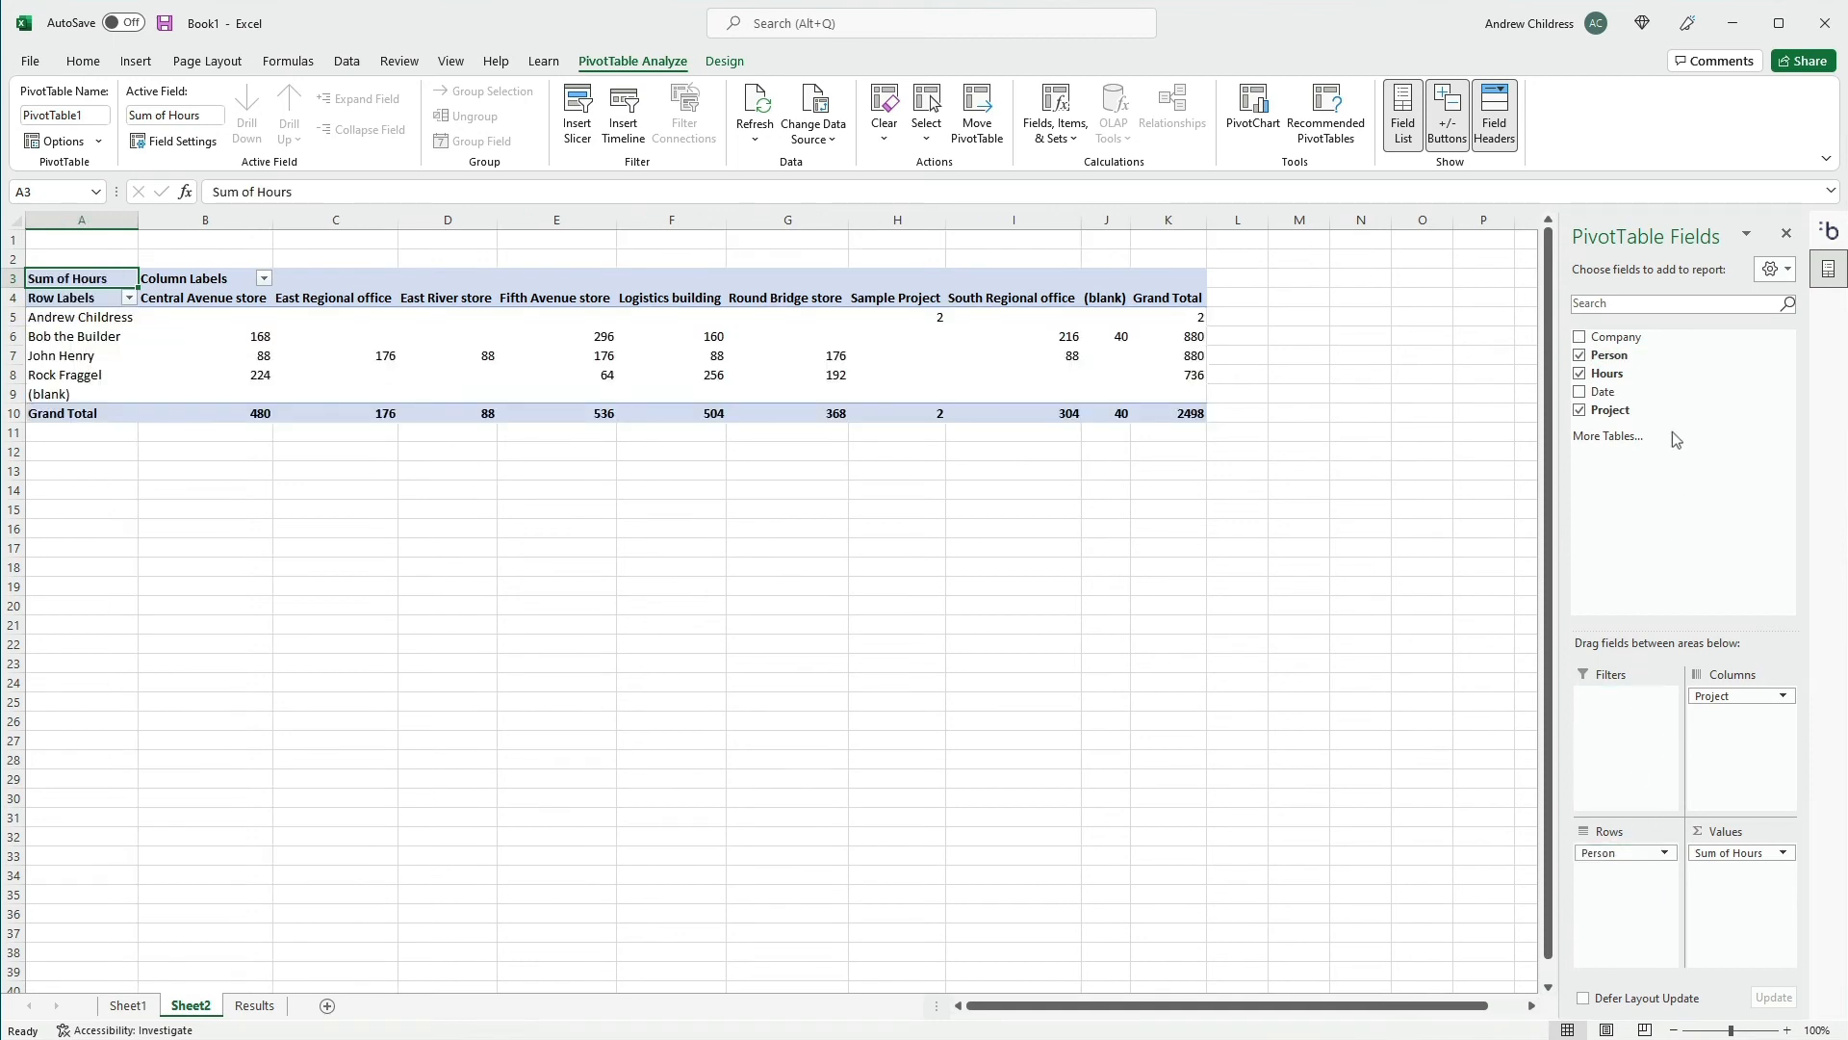
drag(1619, 345, 1643, 905)
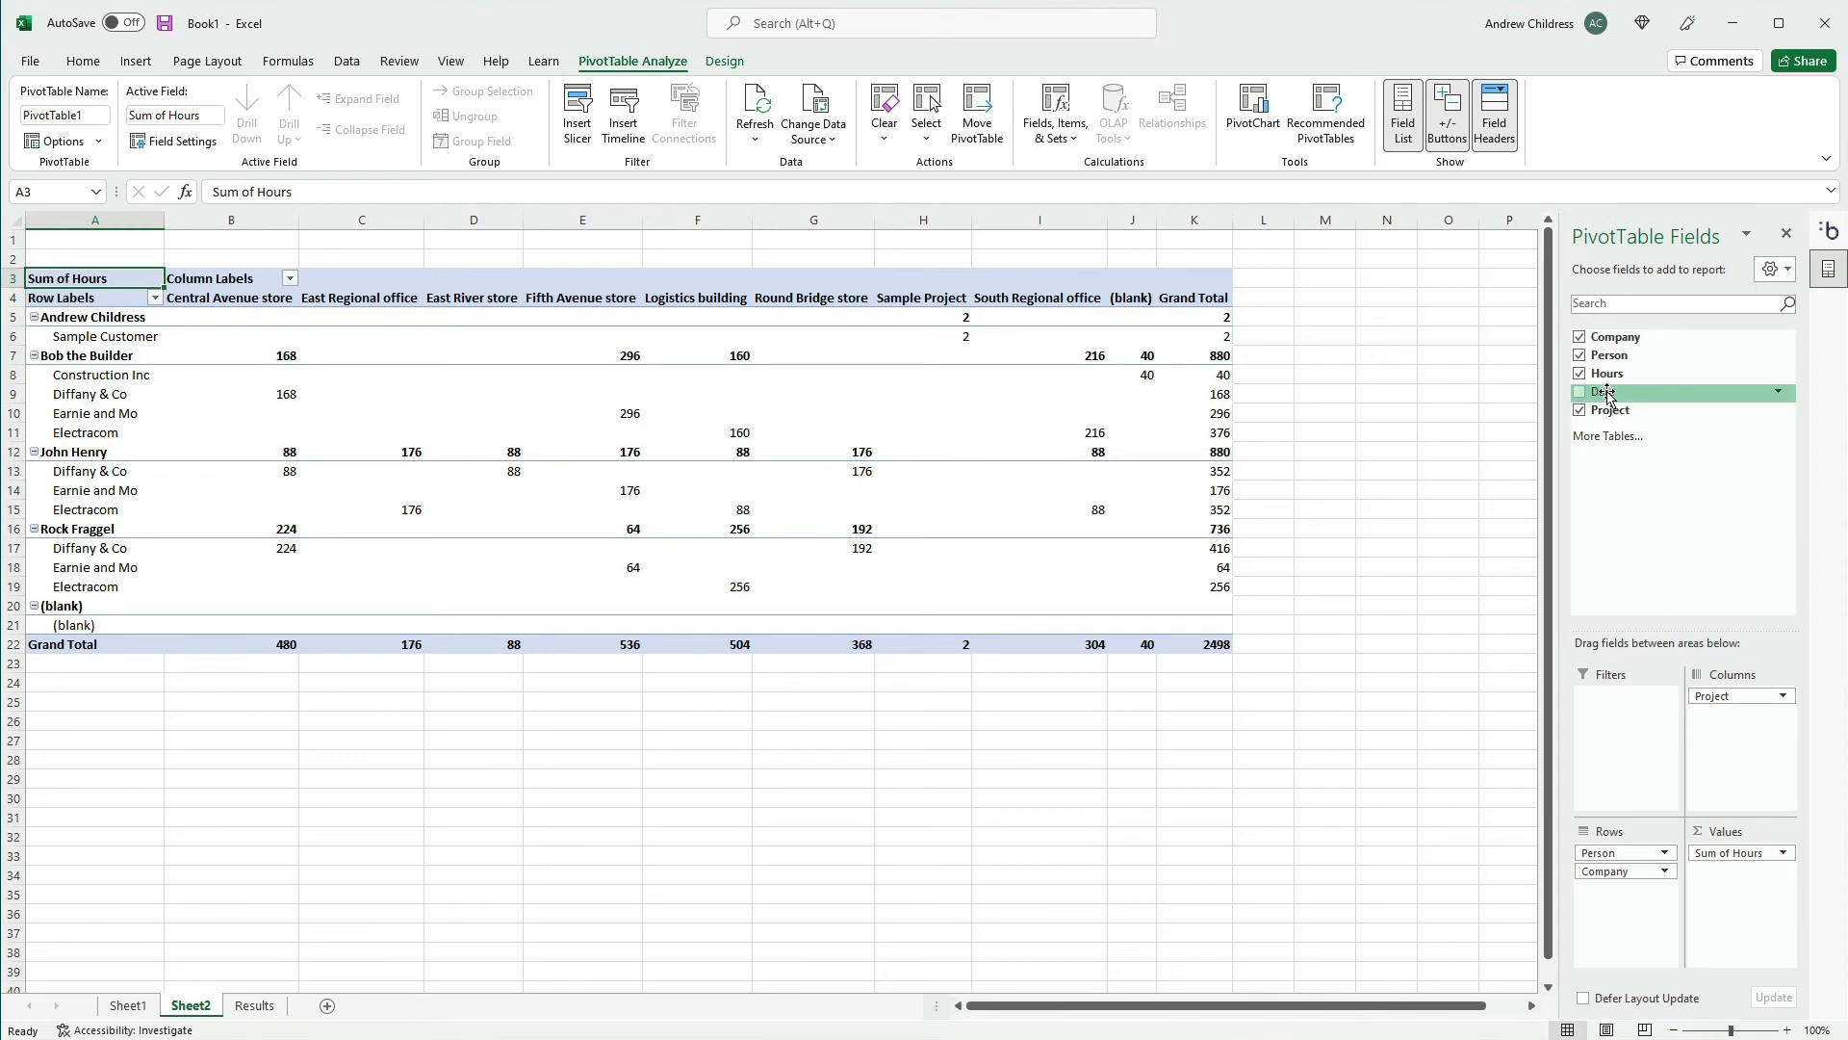
Add Date as a PivotTable filter and limit it to 8/11/2021, 8/12/2021, 8/13/2021, 8/16/2021 and 8/17/2021
drag(1607, 395, 1641, 571)
drag(1640, 729, 1640, 728)
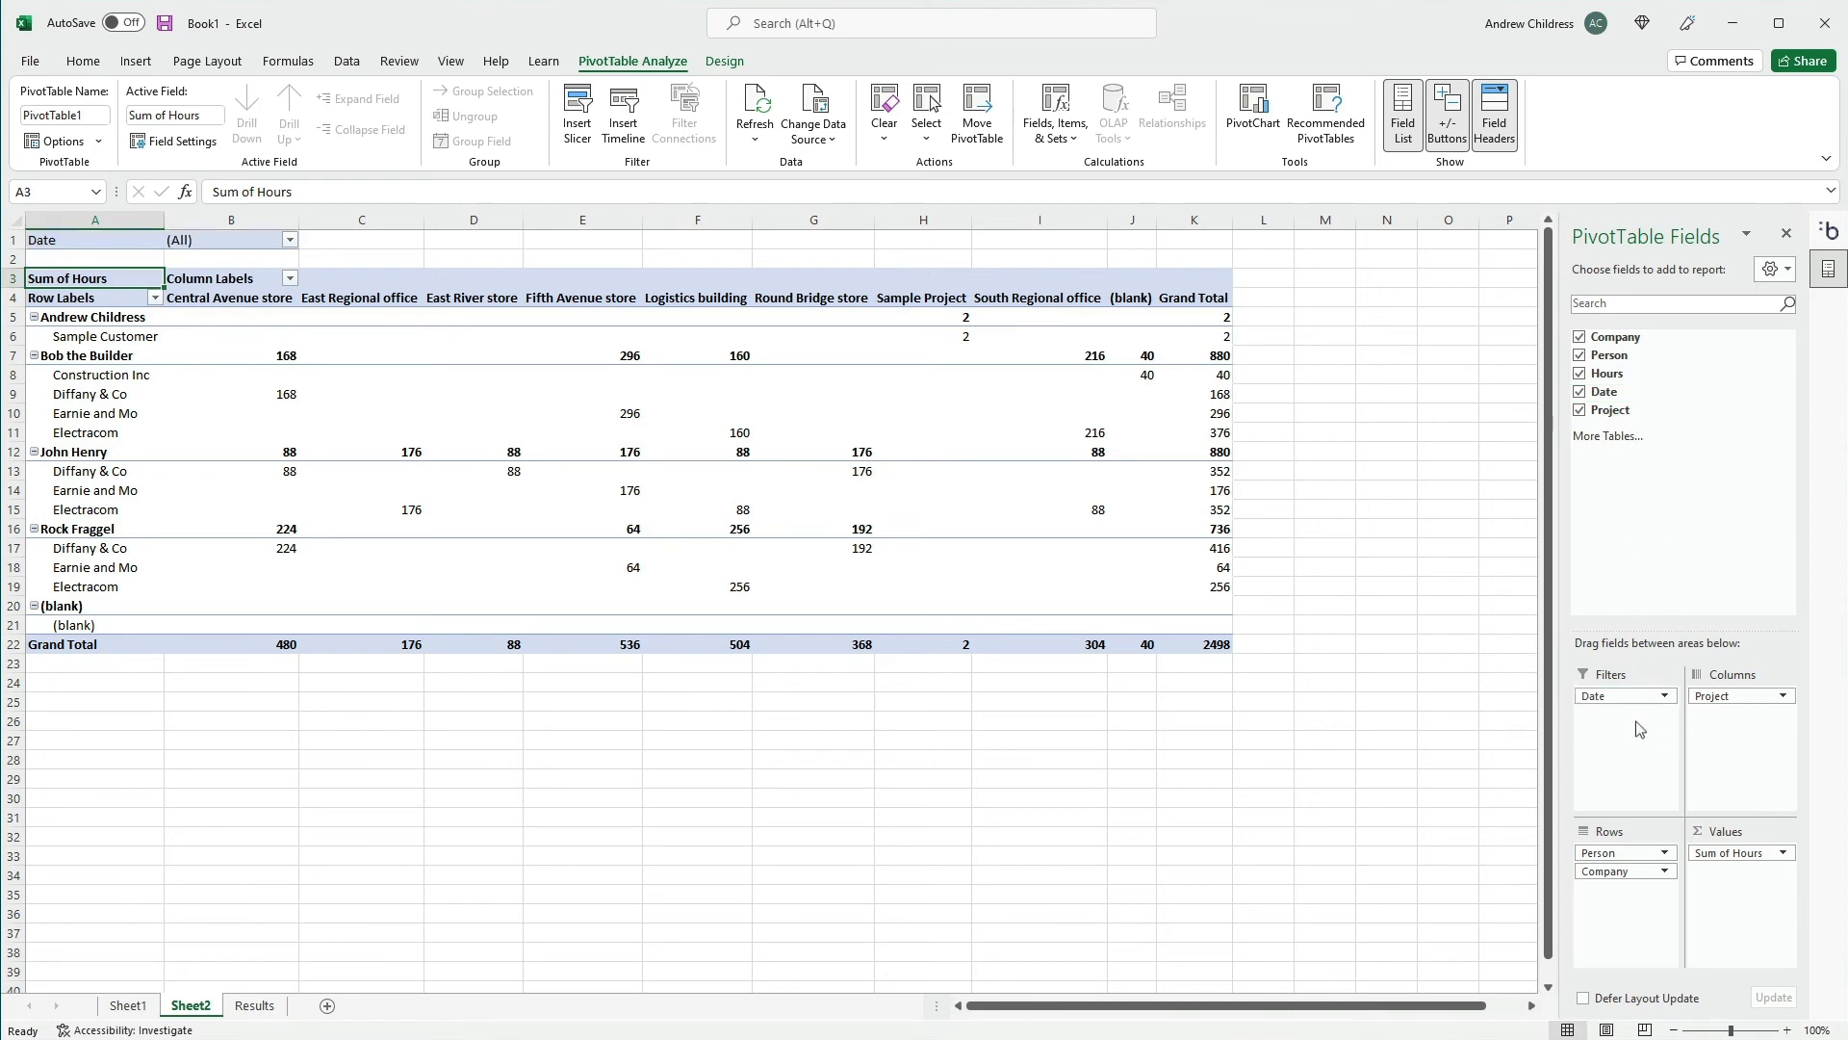
click(290, 240)
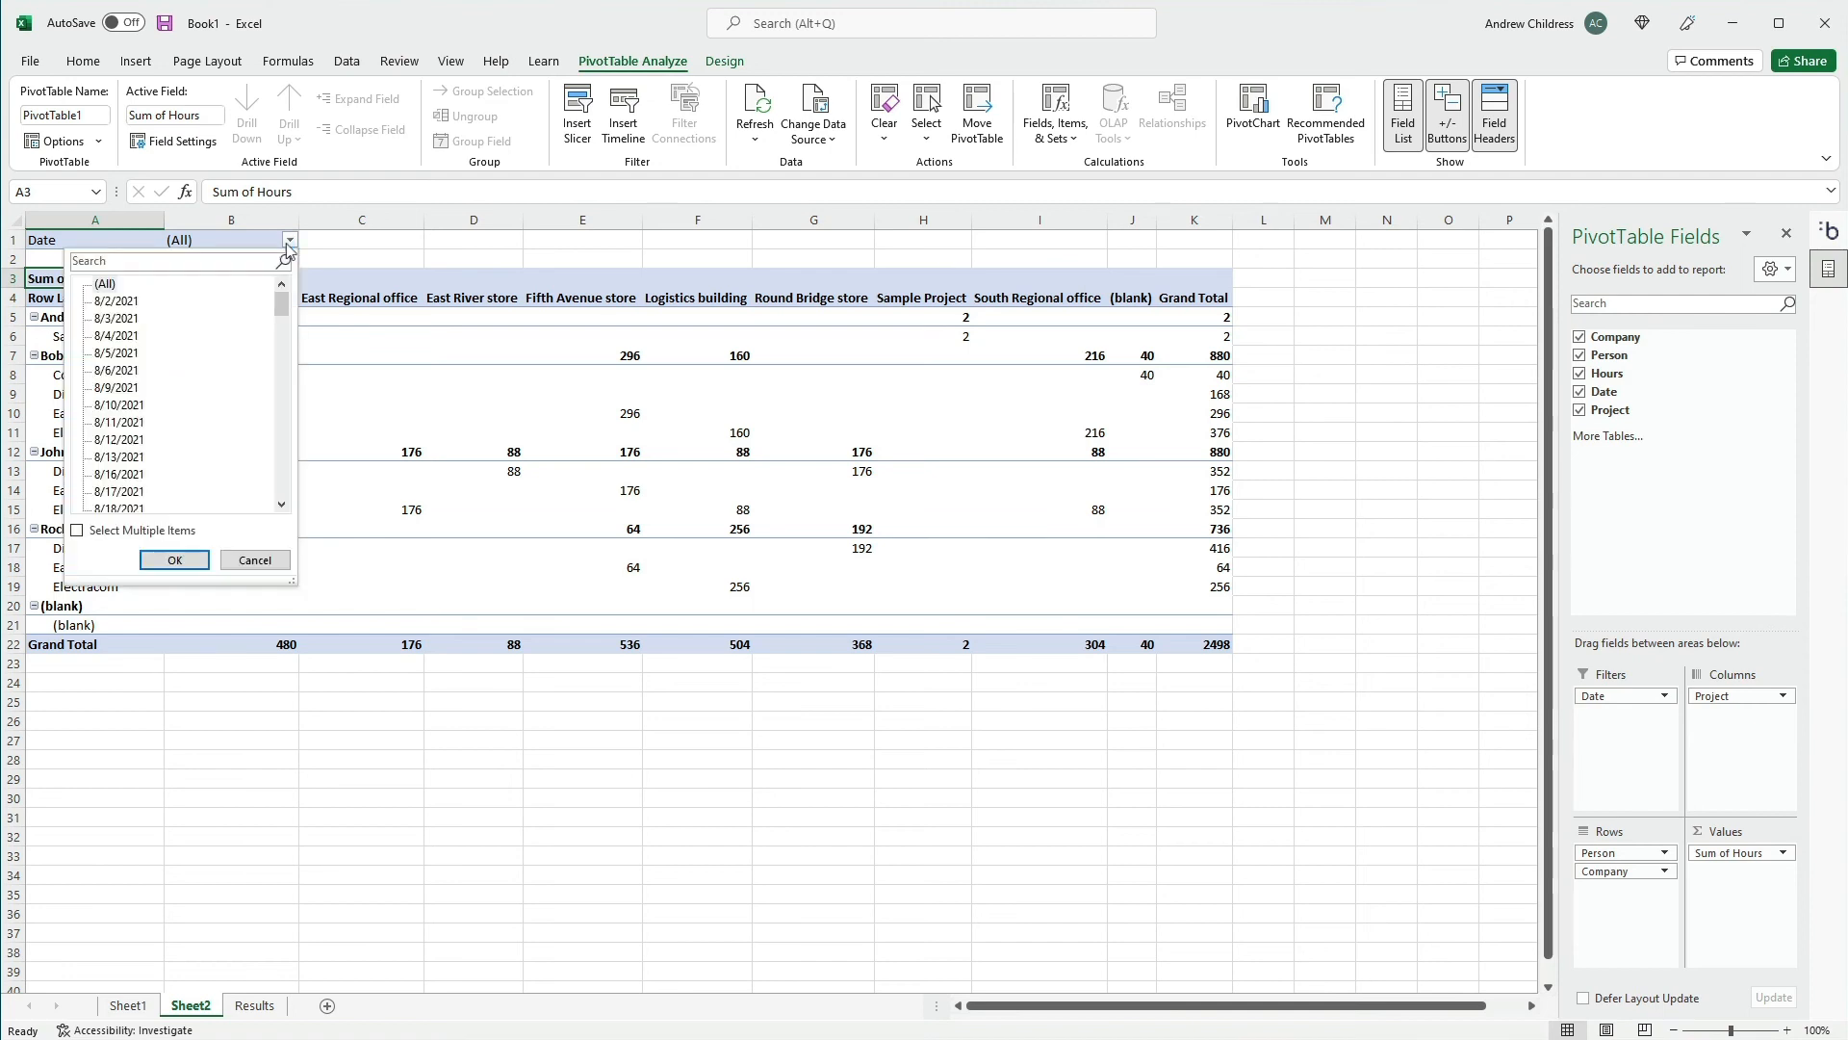
click(77, 529)
click(97, 285)
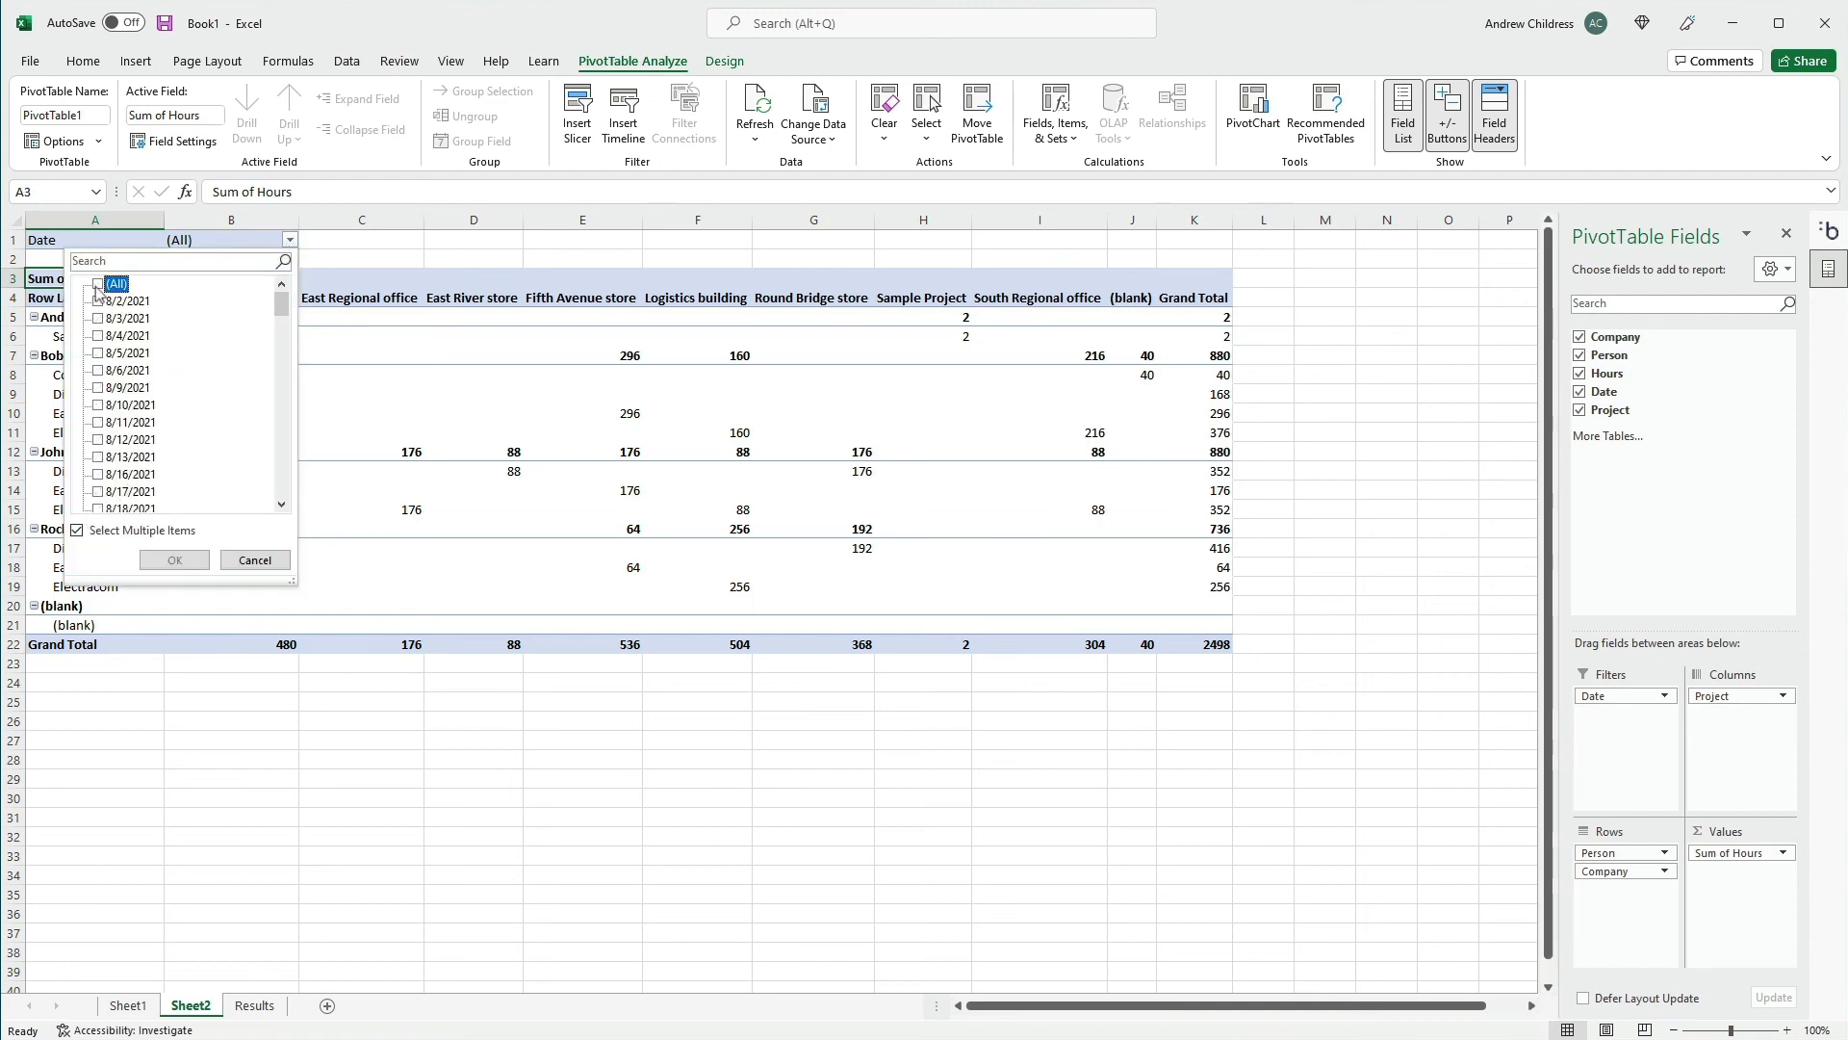
click(97, 422)
click(98, 439)
click(97, 457)
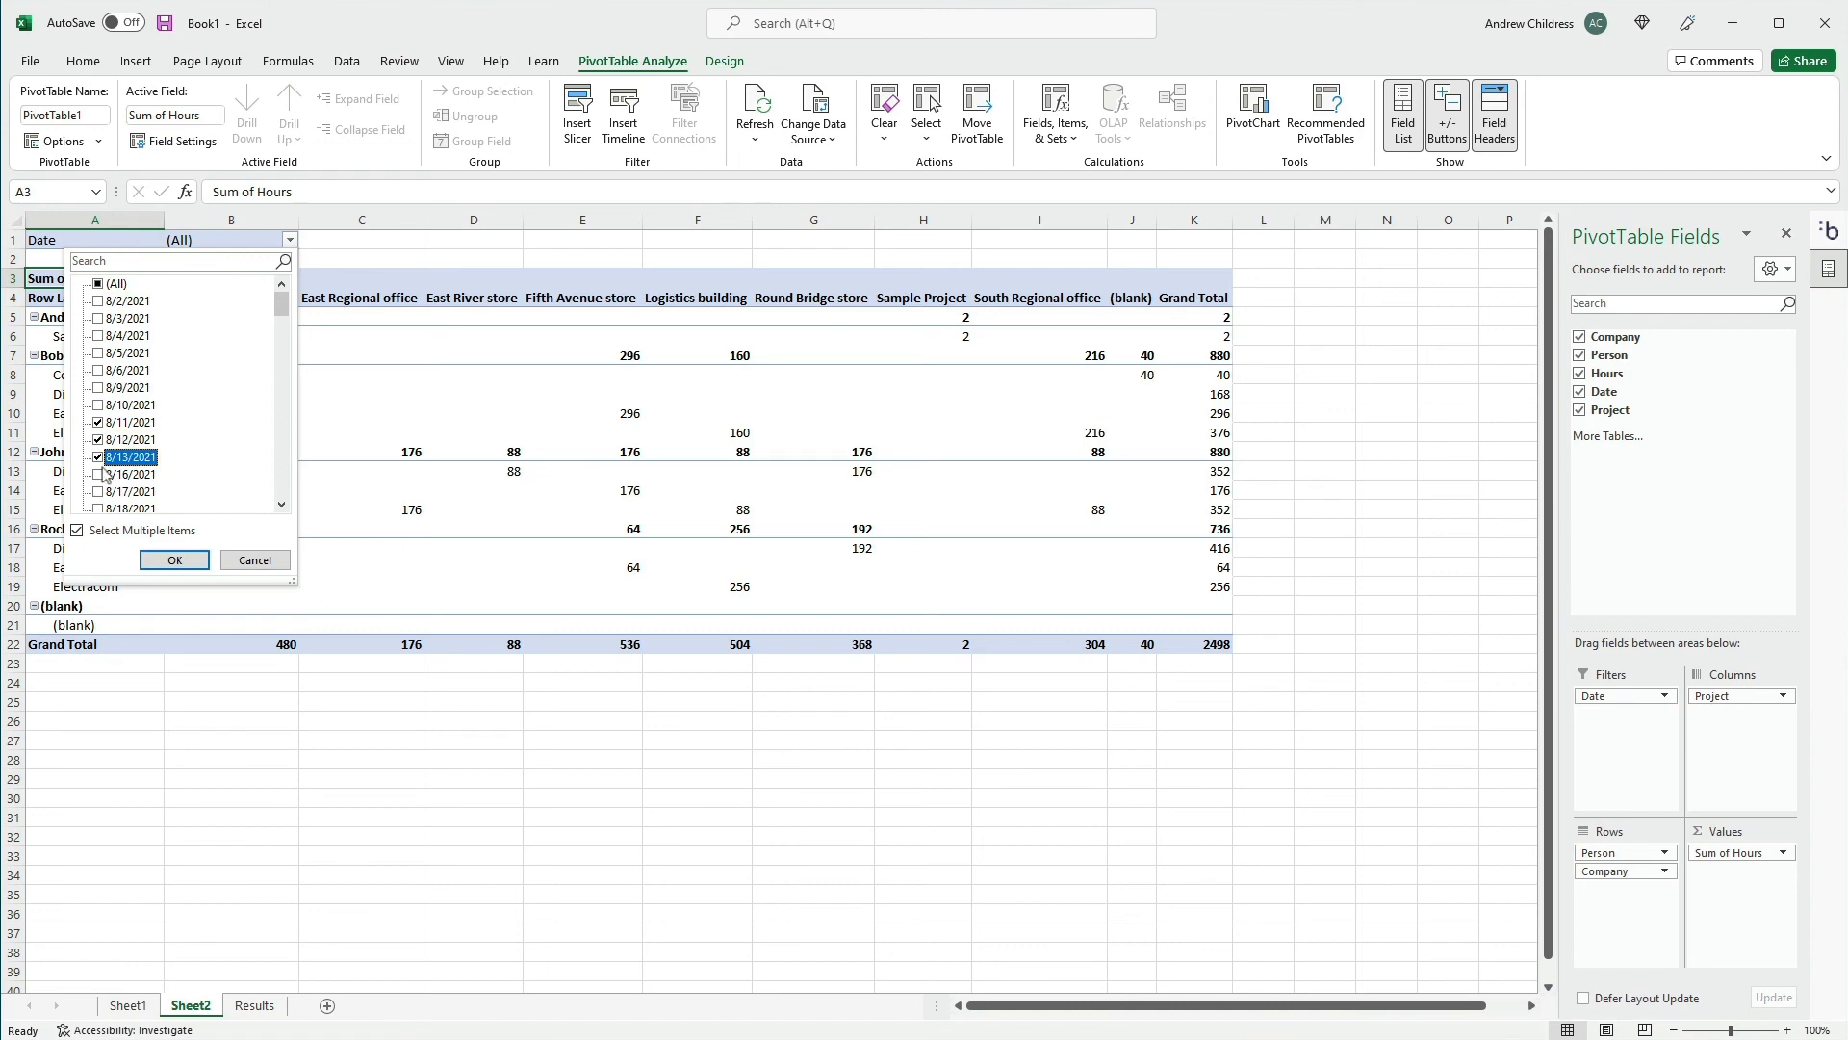
click(98, 474)
click(97, 491)
click(171, 558)
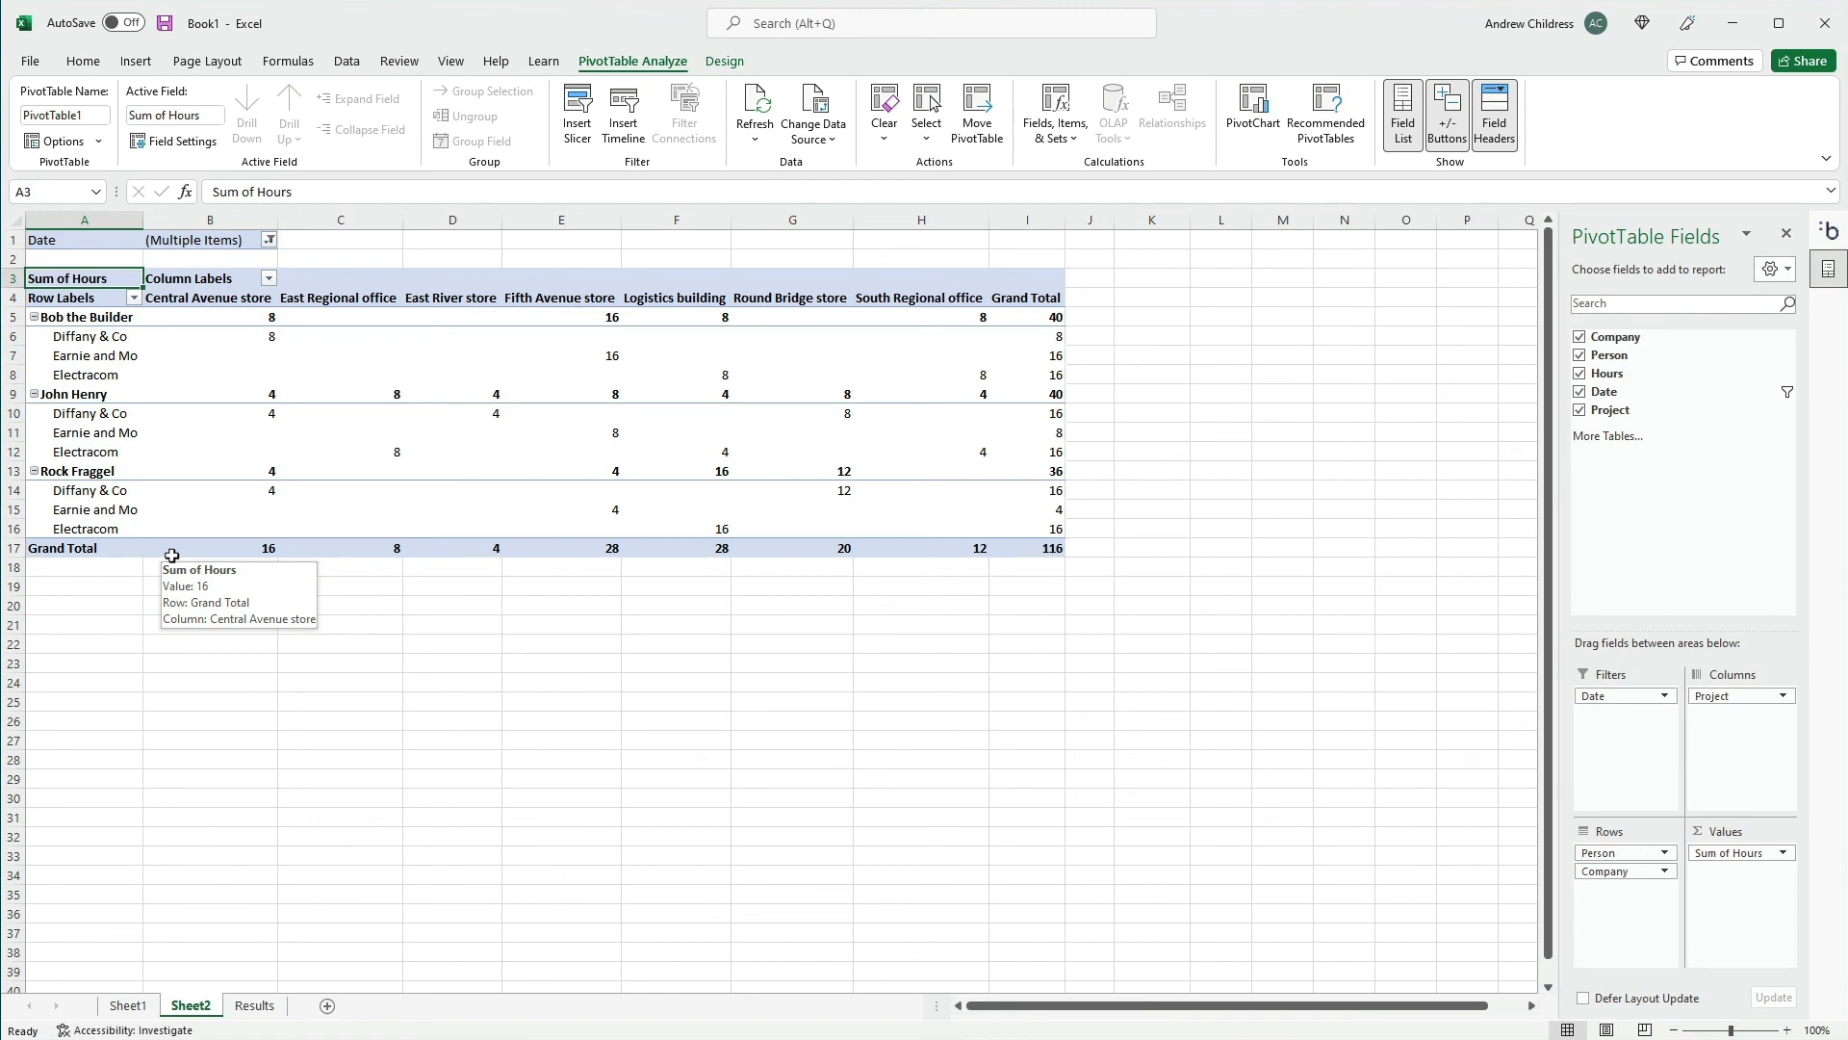
Bring back the Beebole Timesheets import settings and refresh the PivotTable
click(1830, 234)
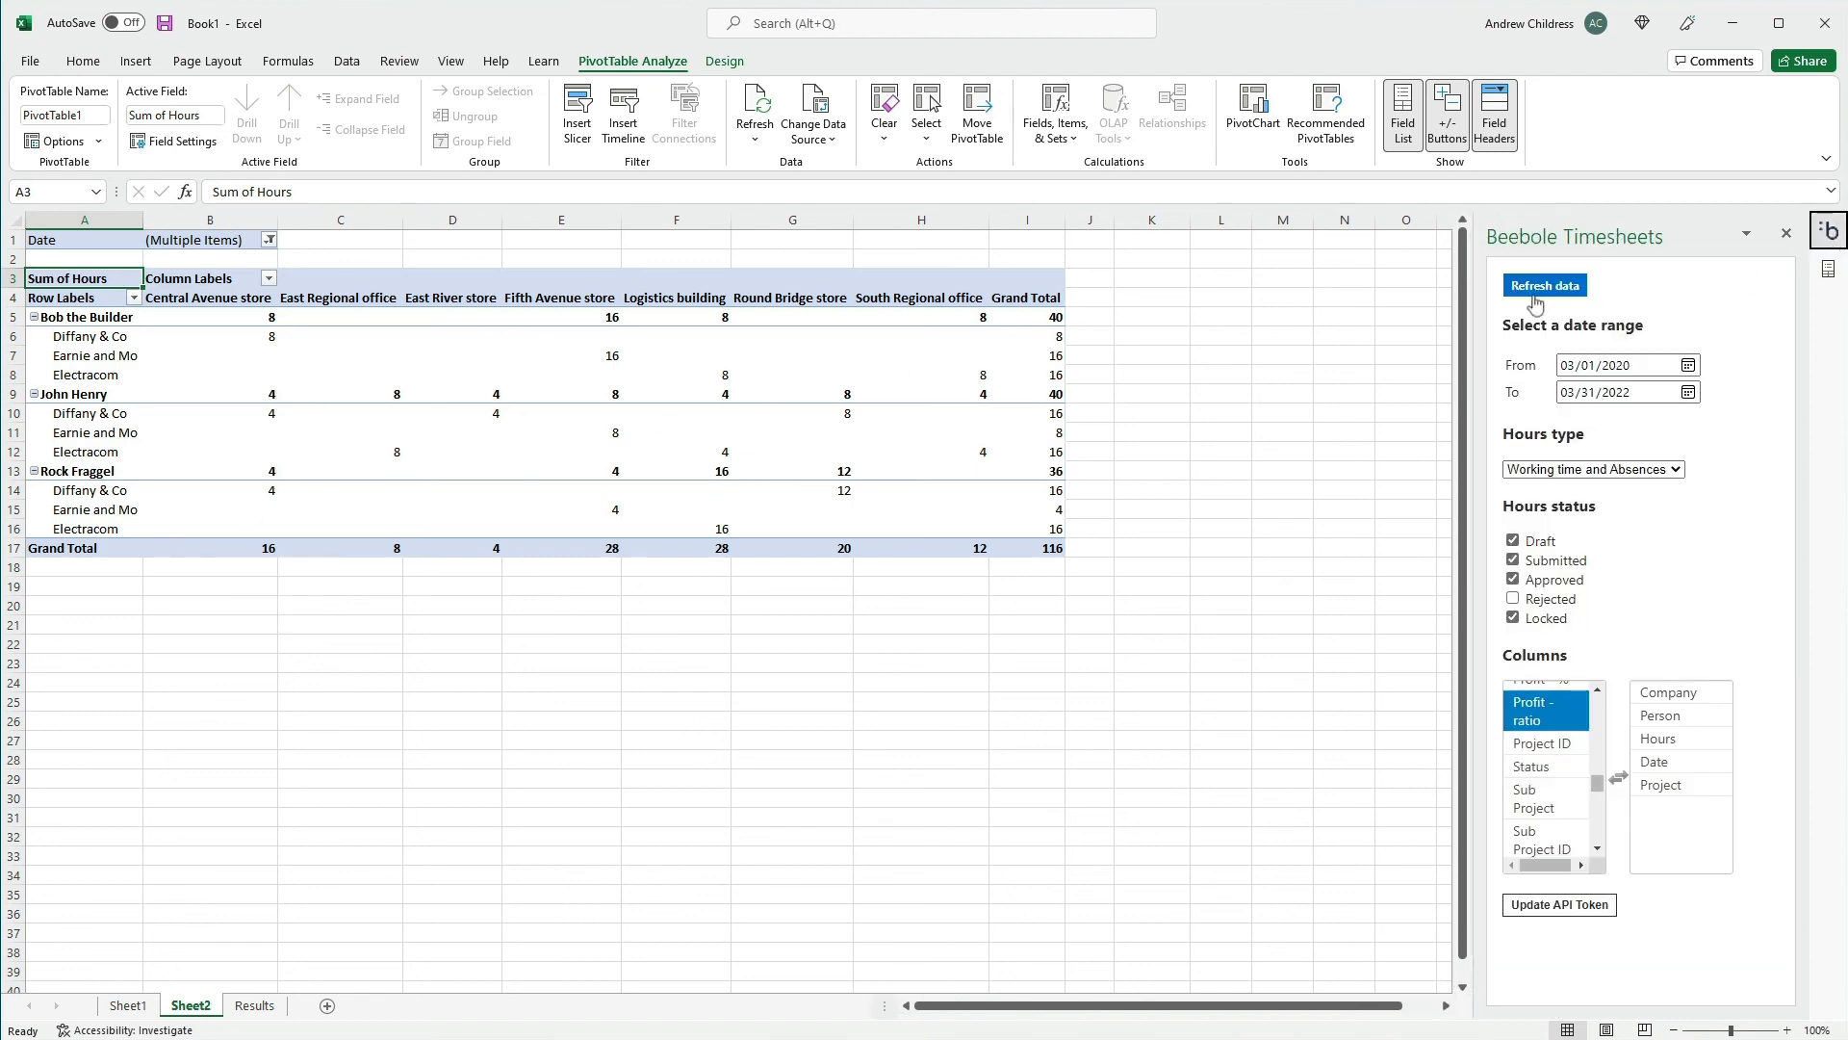
right_click(526, 378)
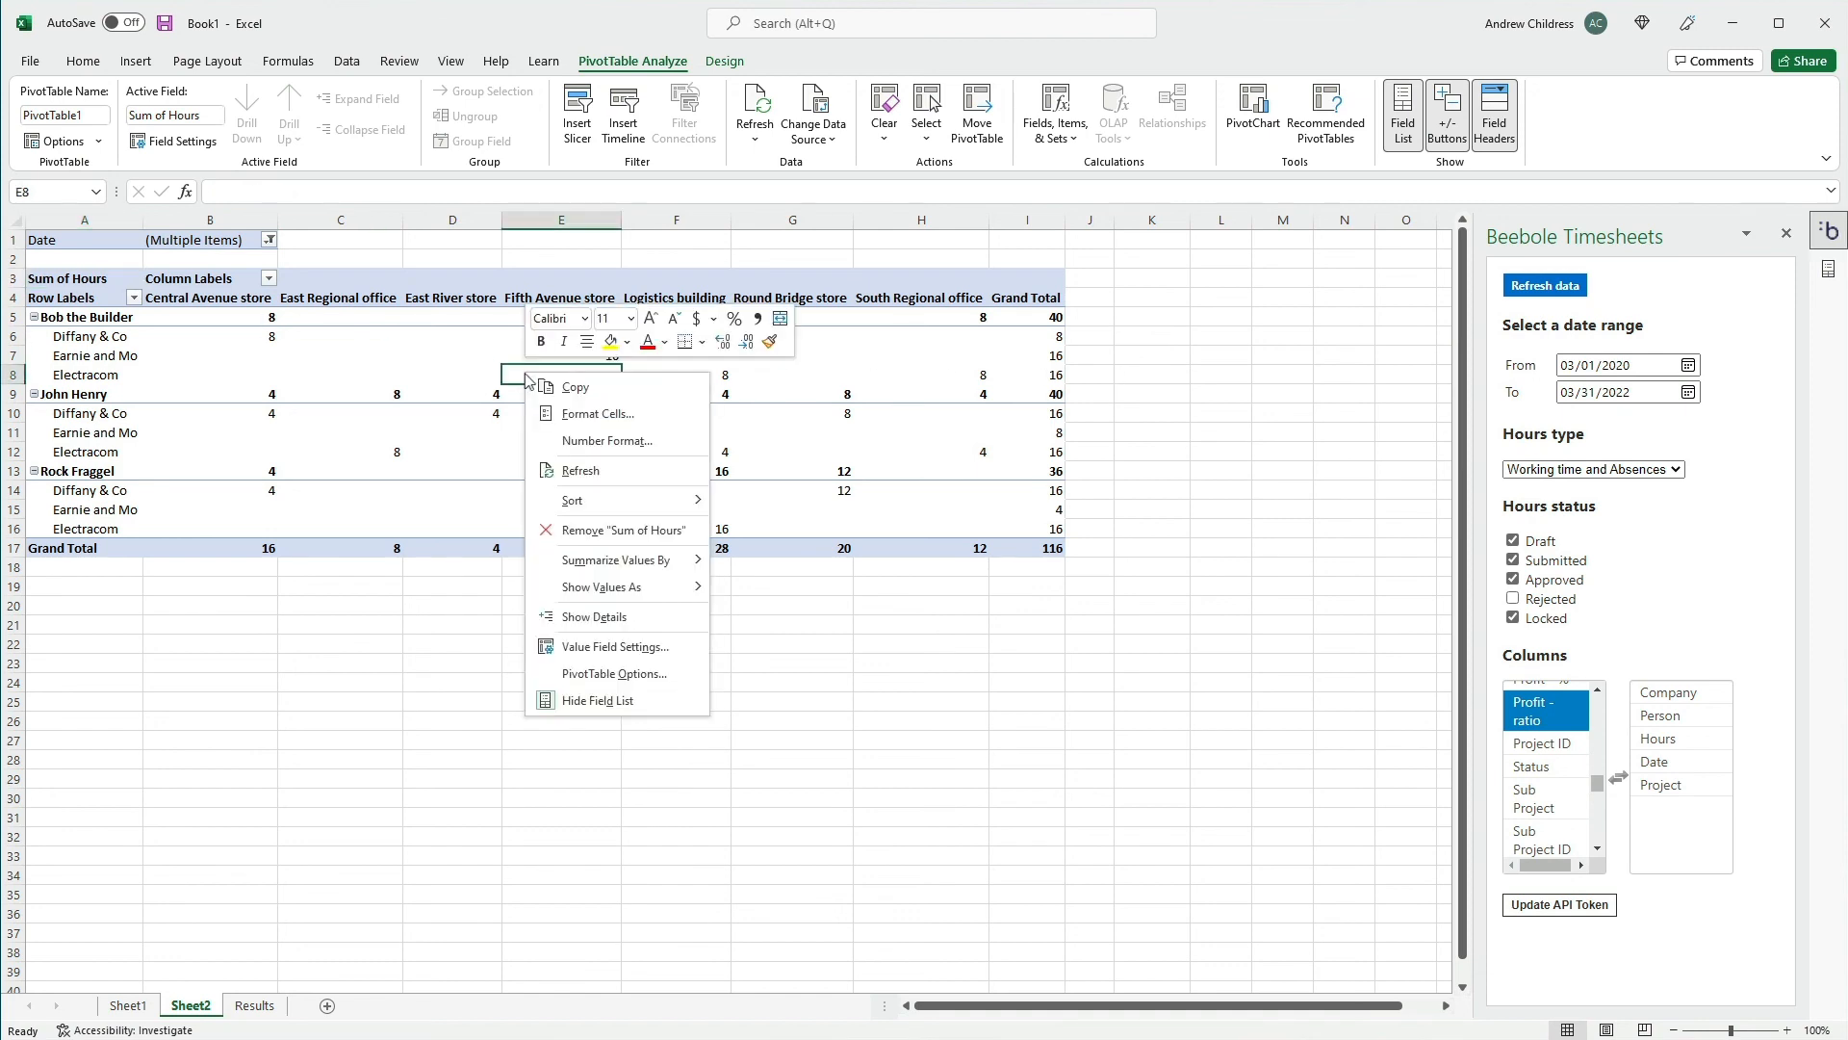
click(662, 481)
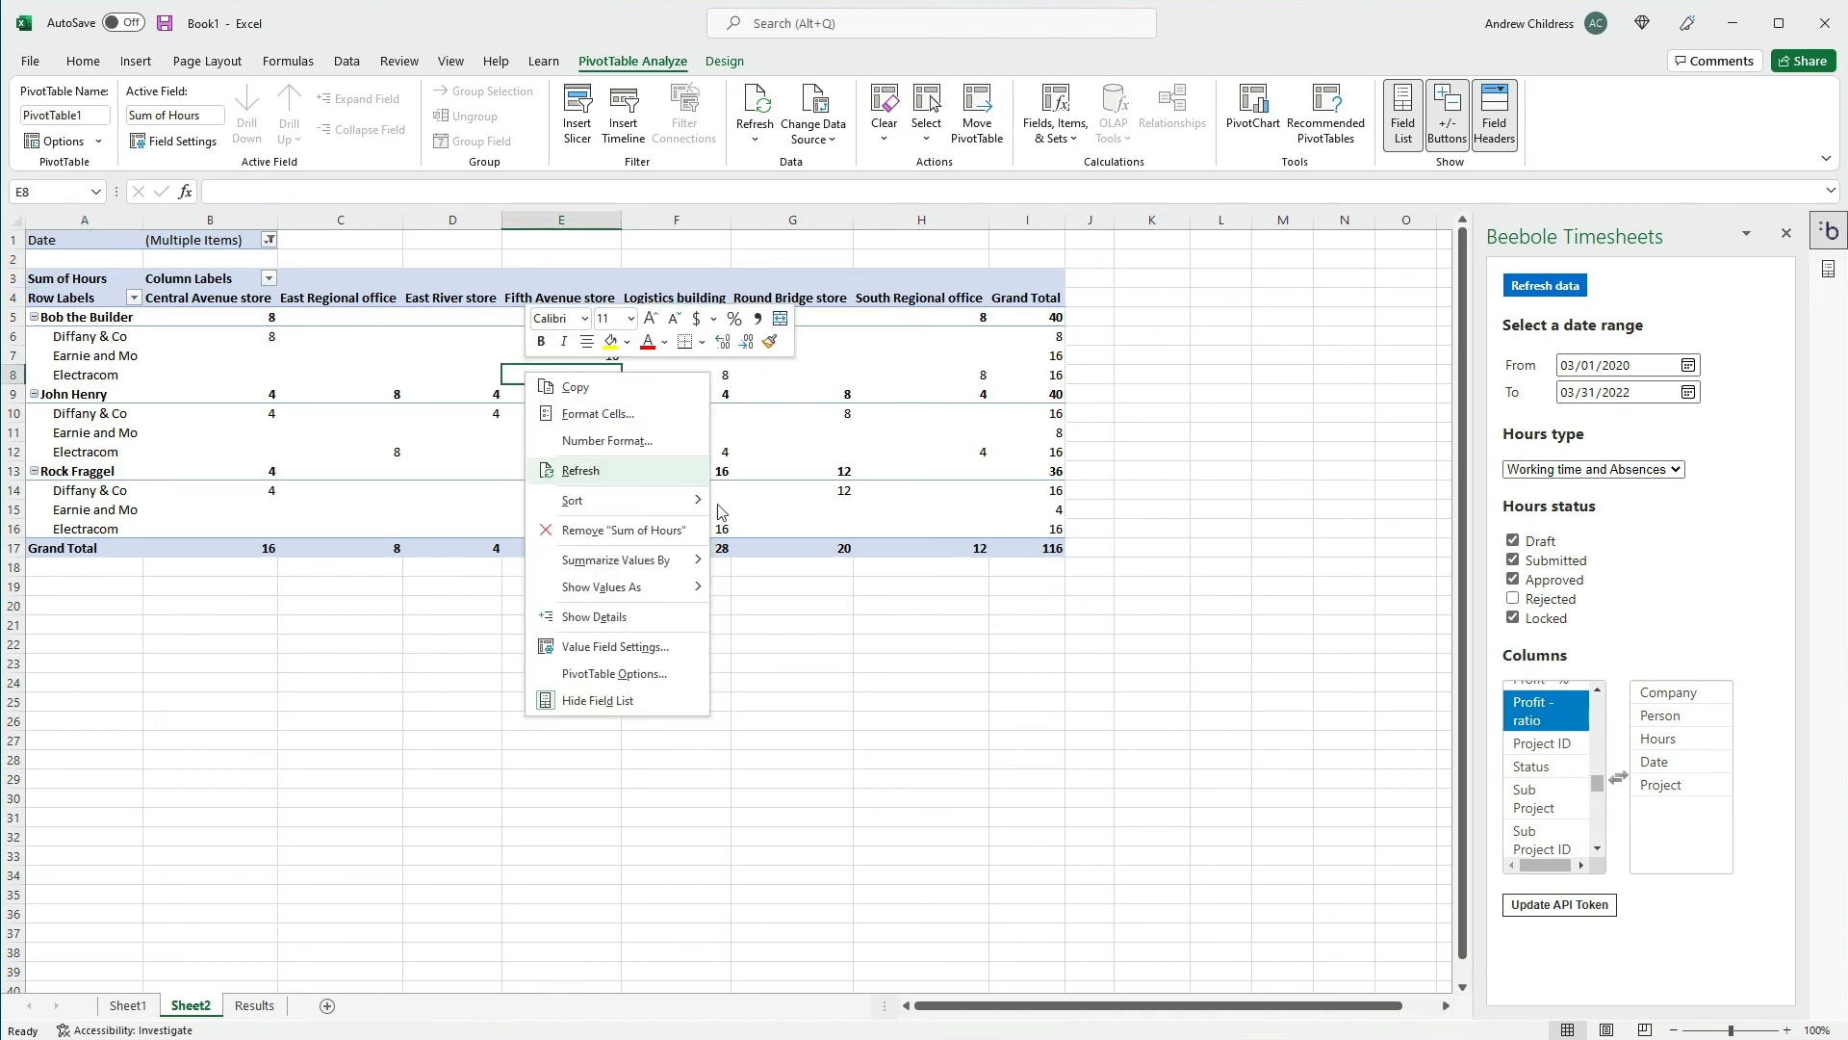